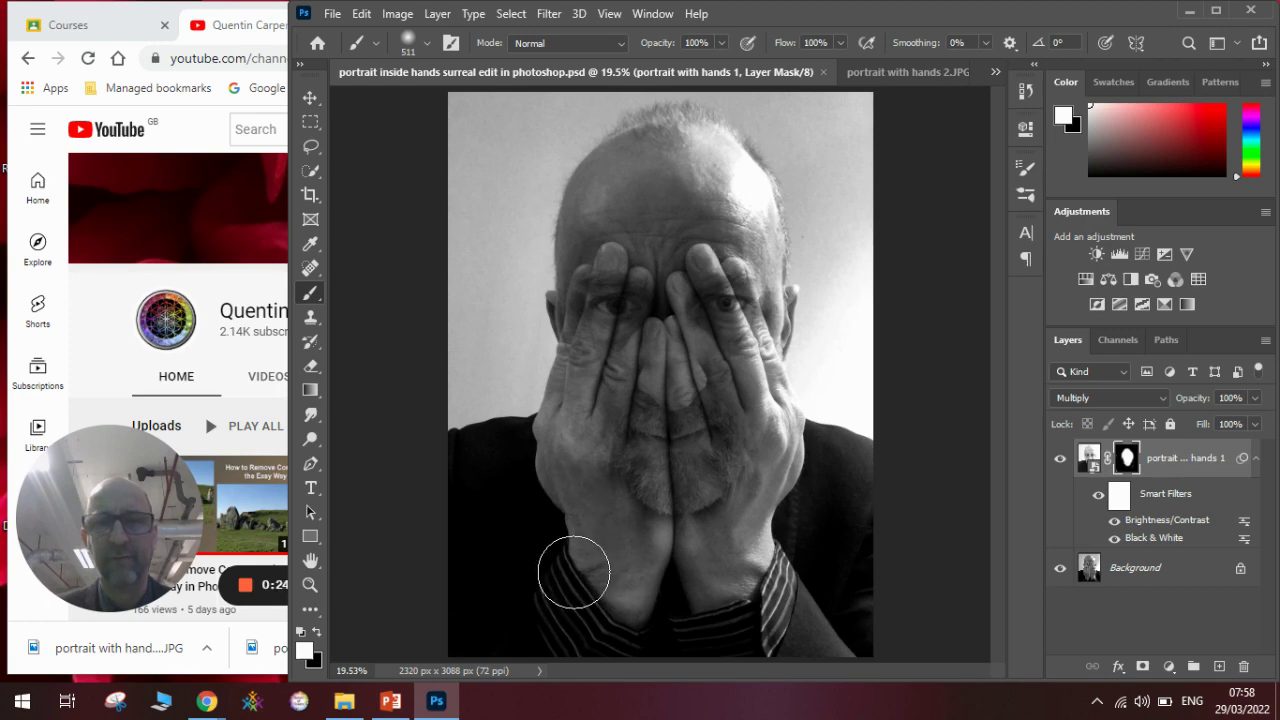
Place 'portrait with hands 1' as an embedded layer into portrait with hands 2.JPG
click(882, 72)
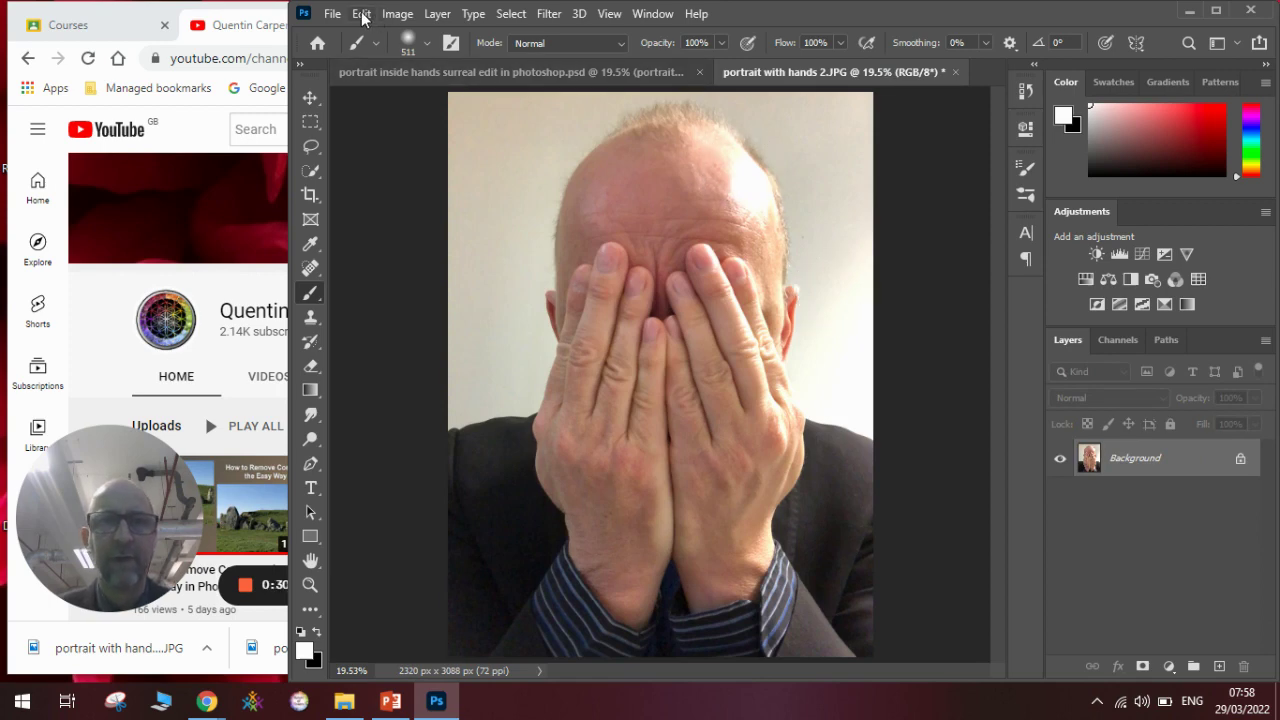
click(330, 14)
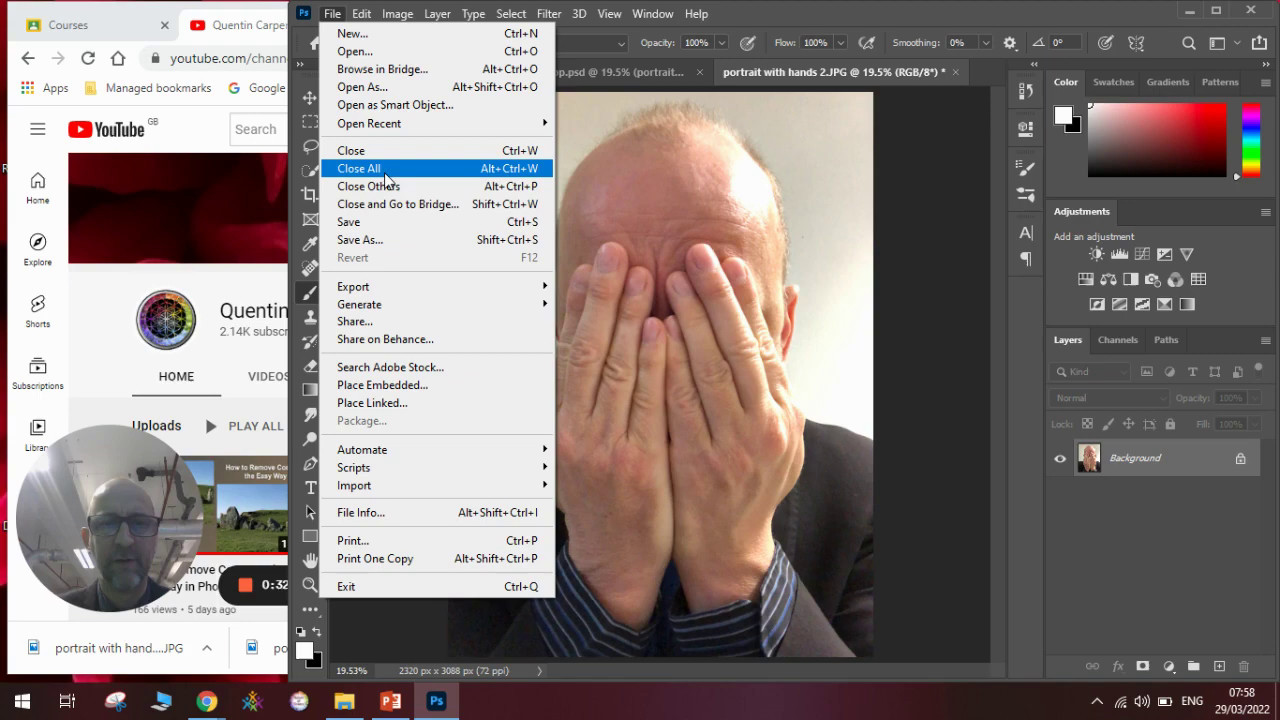
click(414, 386)
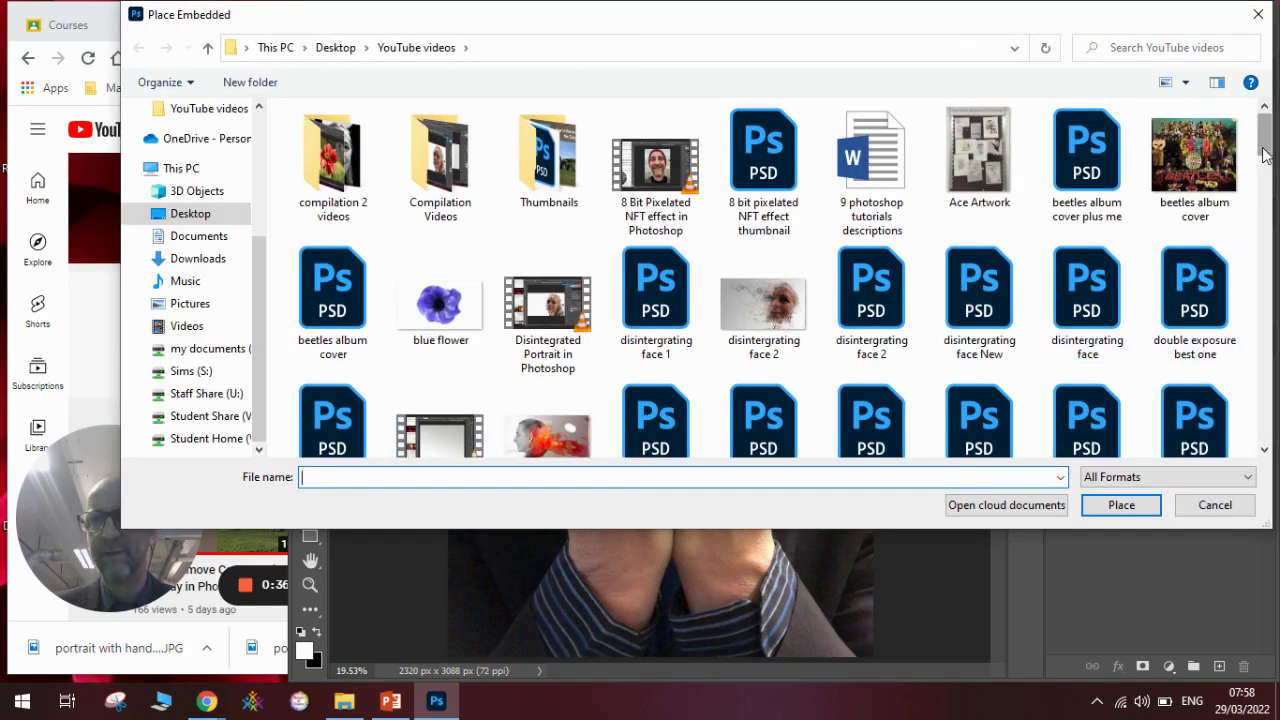
drag(1263, 152, 1264, 358)
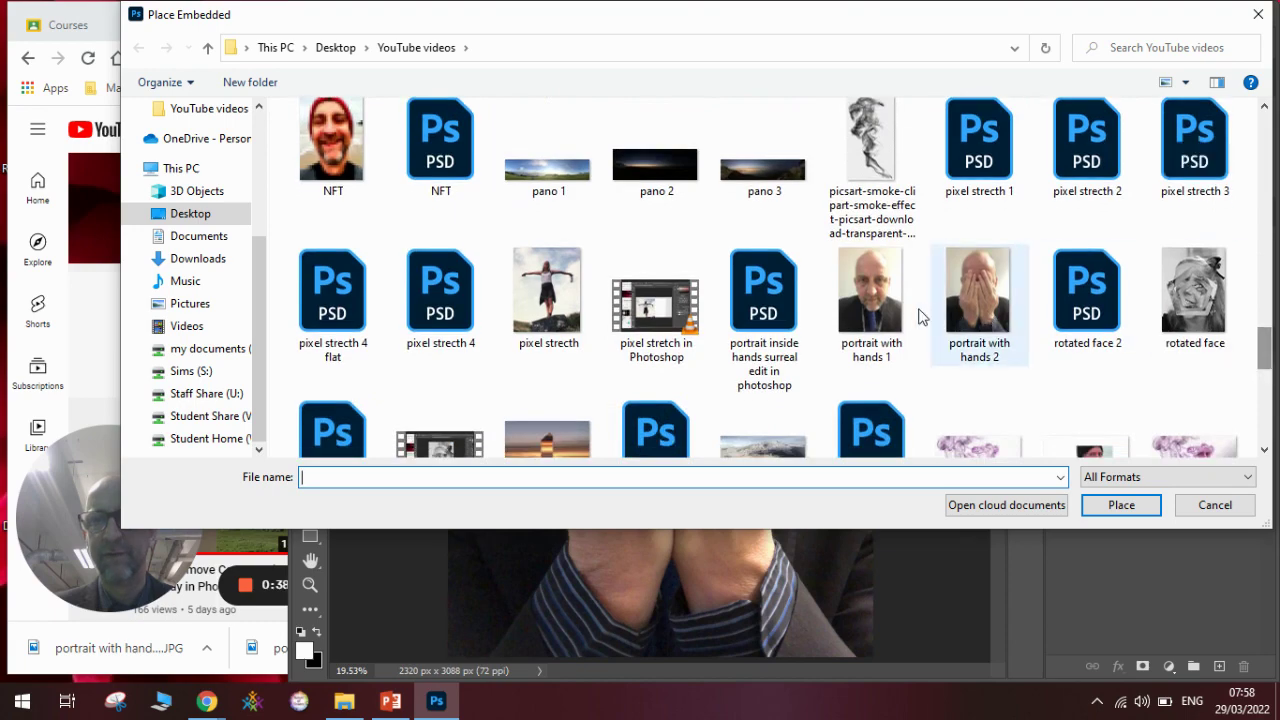
click(886, 313)
click(1121, 504)
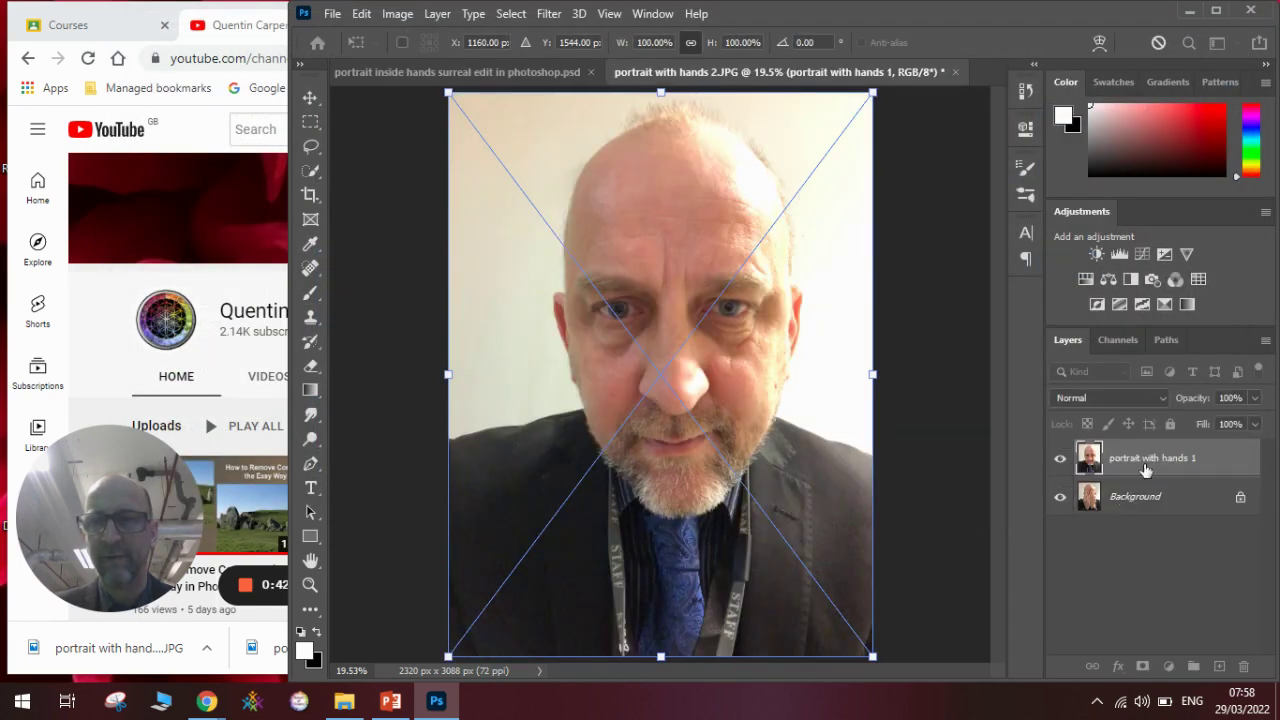
Set the placed portrait's opacity to 49% and commit the placement
click(1255, 398)
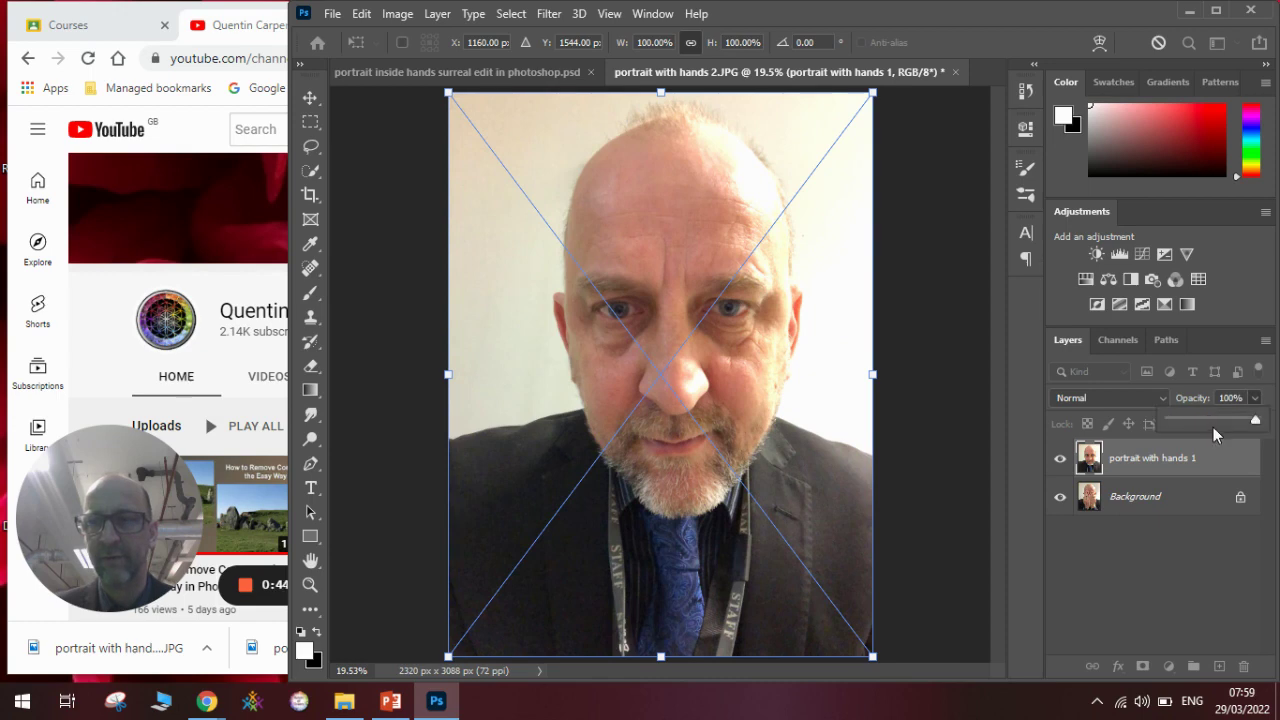
click(1212, 419)
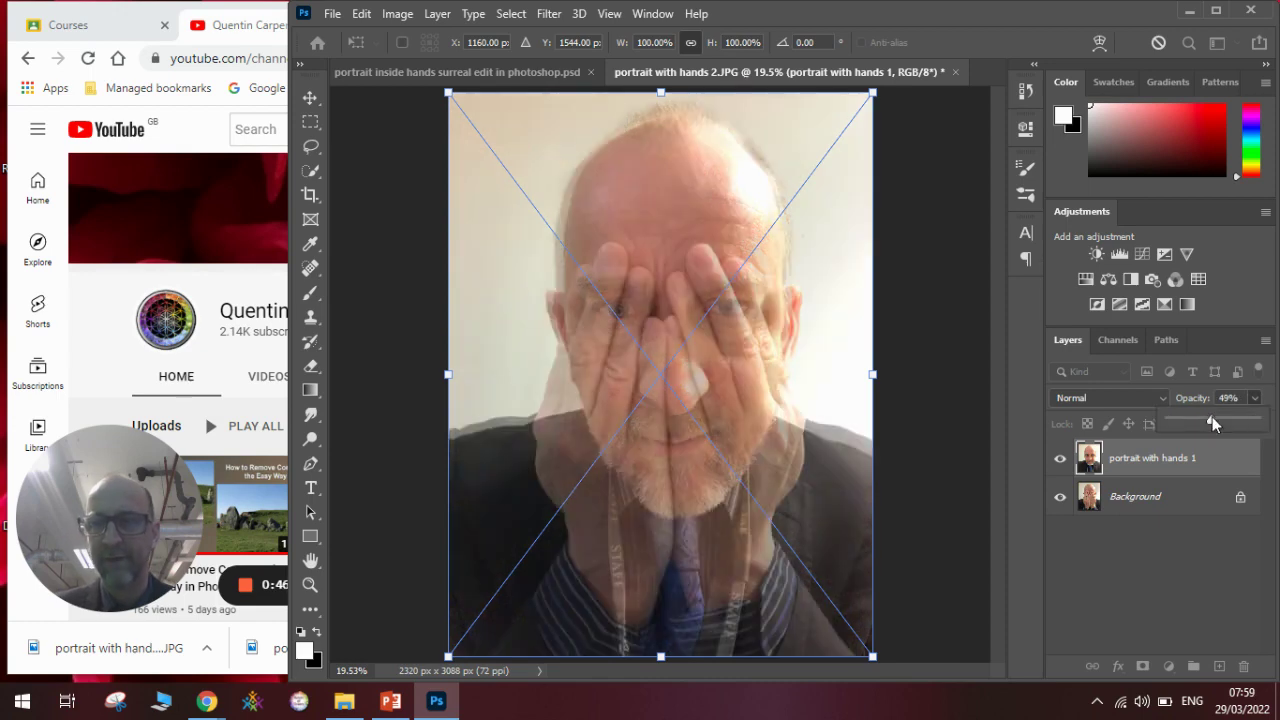
click(1062, 425)
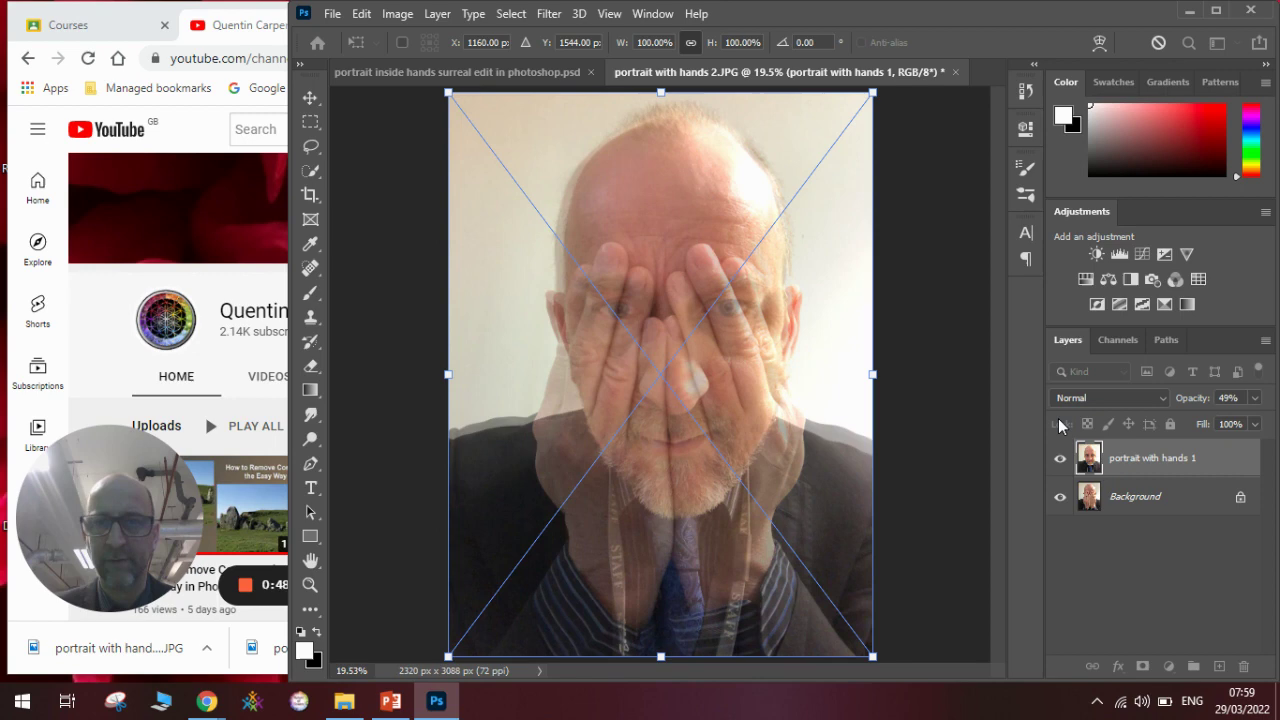
key(Return)
Nudge the portrait layer with the Move tool to line it up with the hands below
key(b)
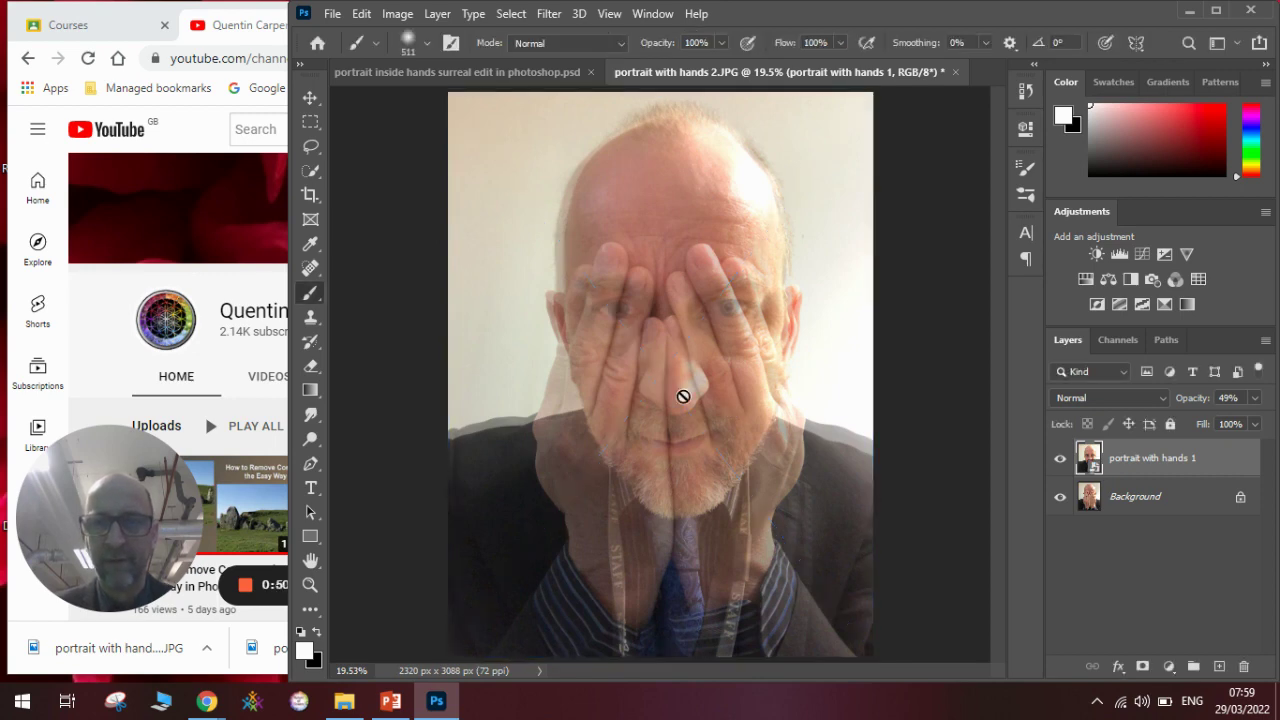
click(309, 98)
mouse_move(659, 335)
mouse_down()
mouse_move(670, 338)
mouse_move(652, 335)
mouse_up()
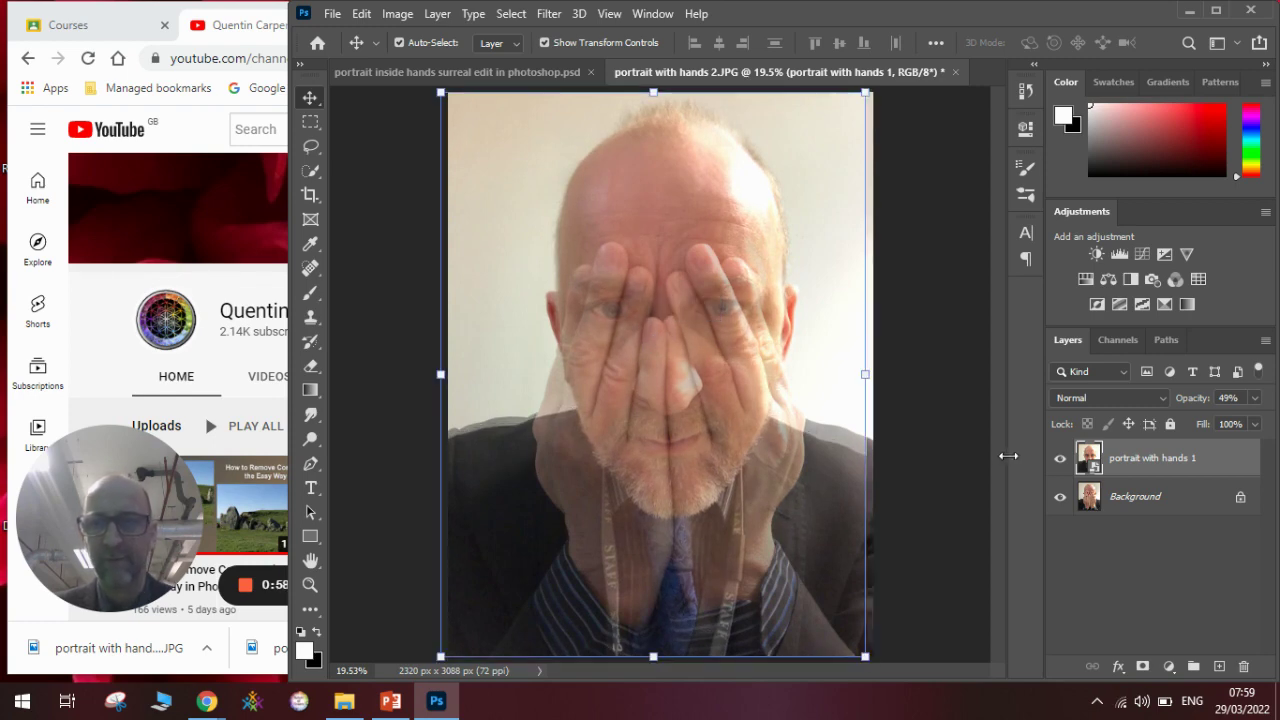
Rasterize the placed portrait layer
click(1133, 497)
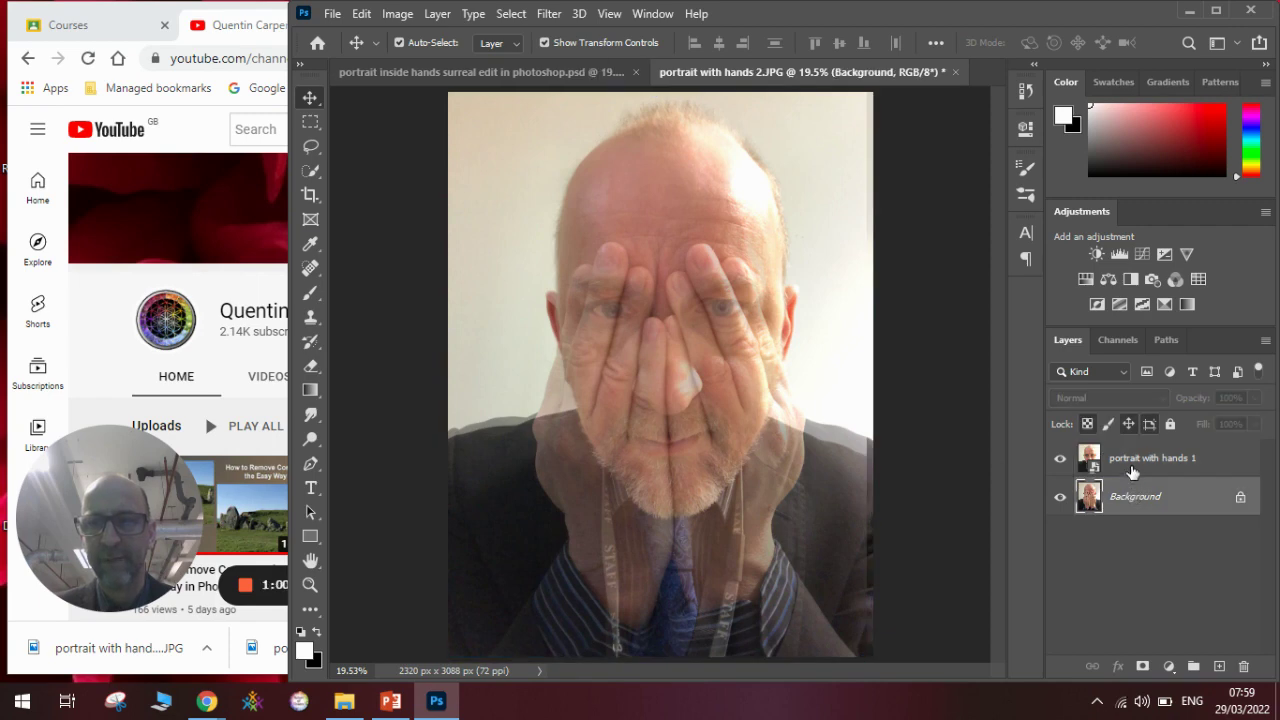
click(1131, 465)
right_click(1130, 465)
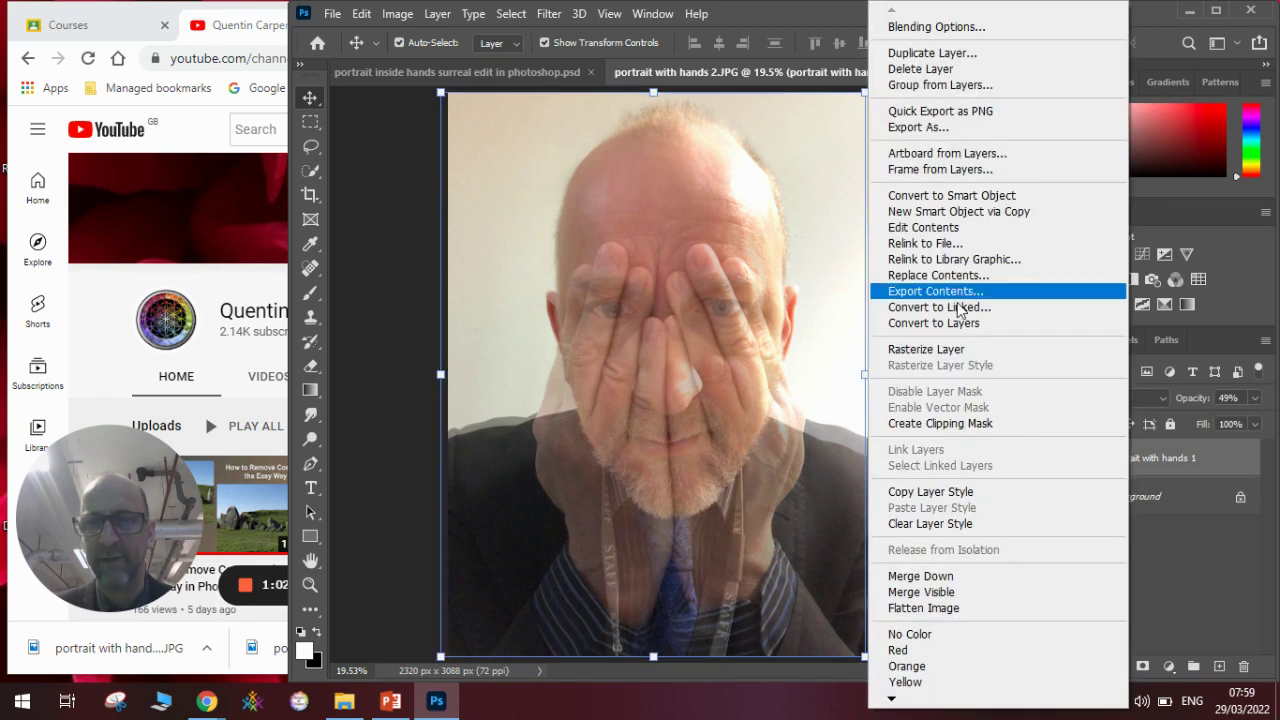
click(963, 349)
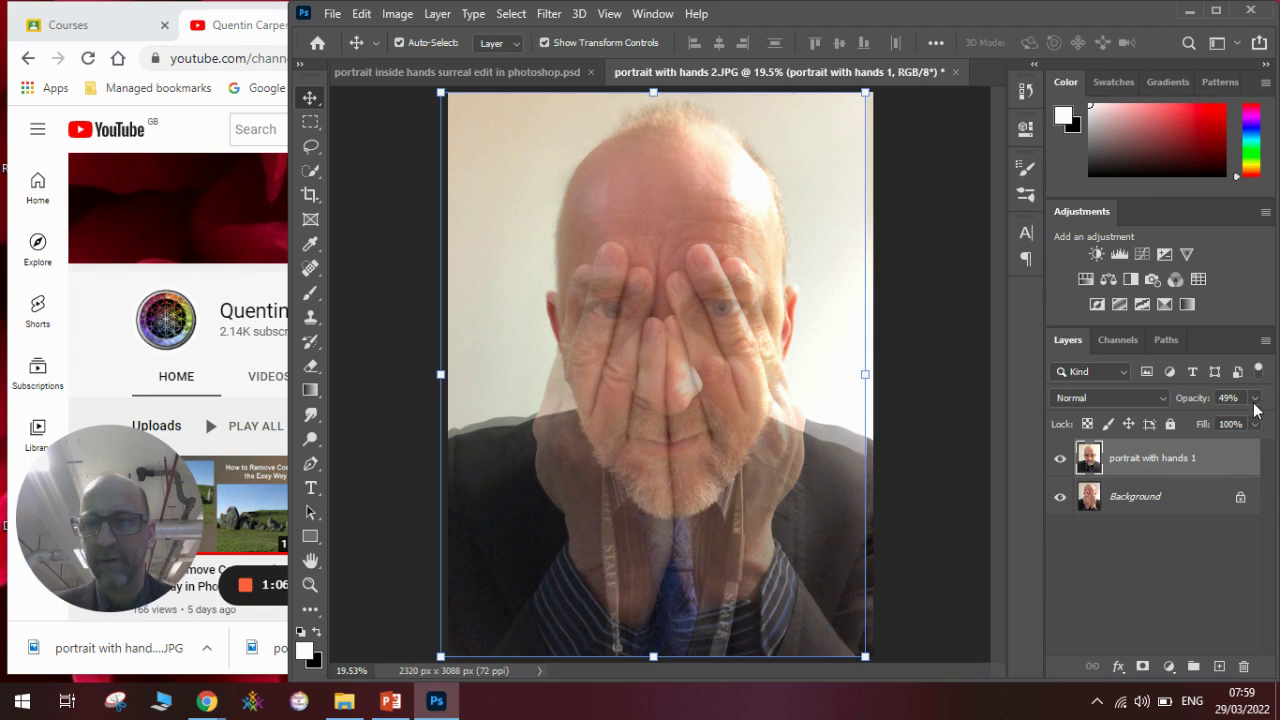
Restore the portrait layer to 100% opacity and set its blend mode to Multiply
click(1255, 399)
drag(1230, 419, 1275, 423)
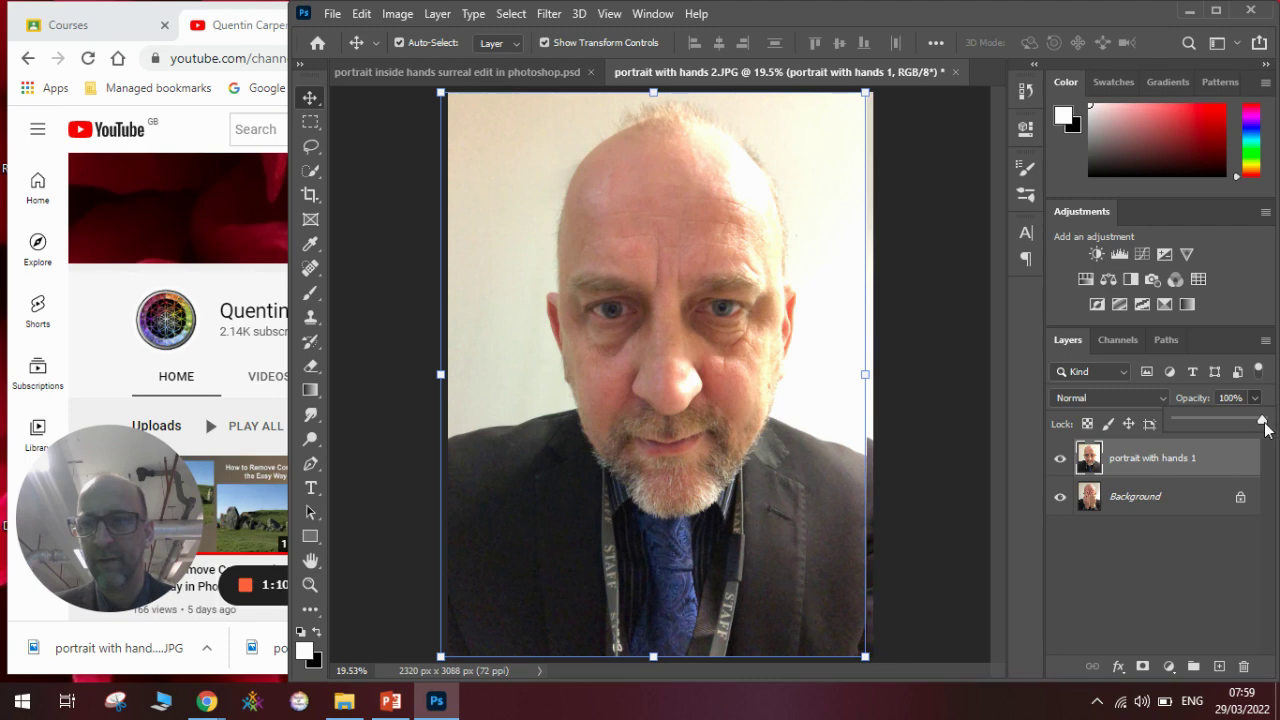
click(1127, 400)
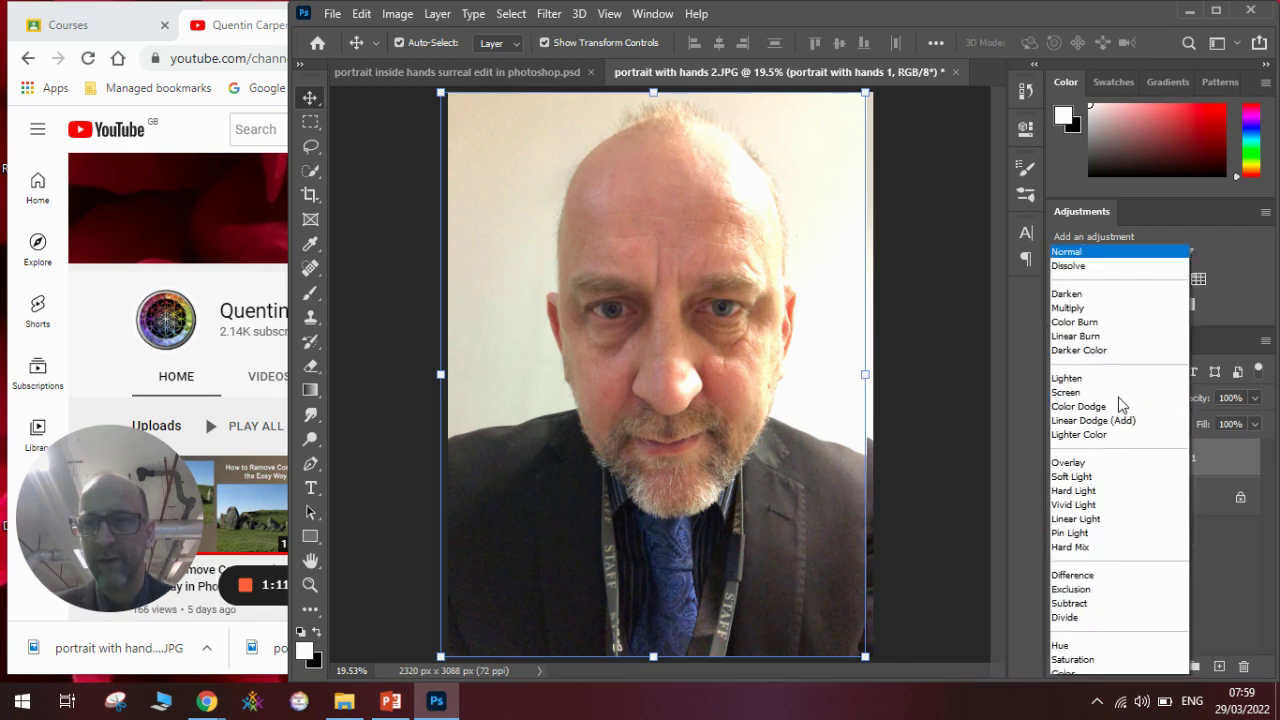
click(1093, 288)
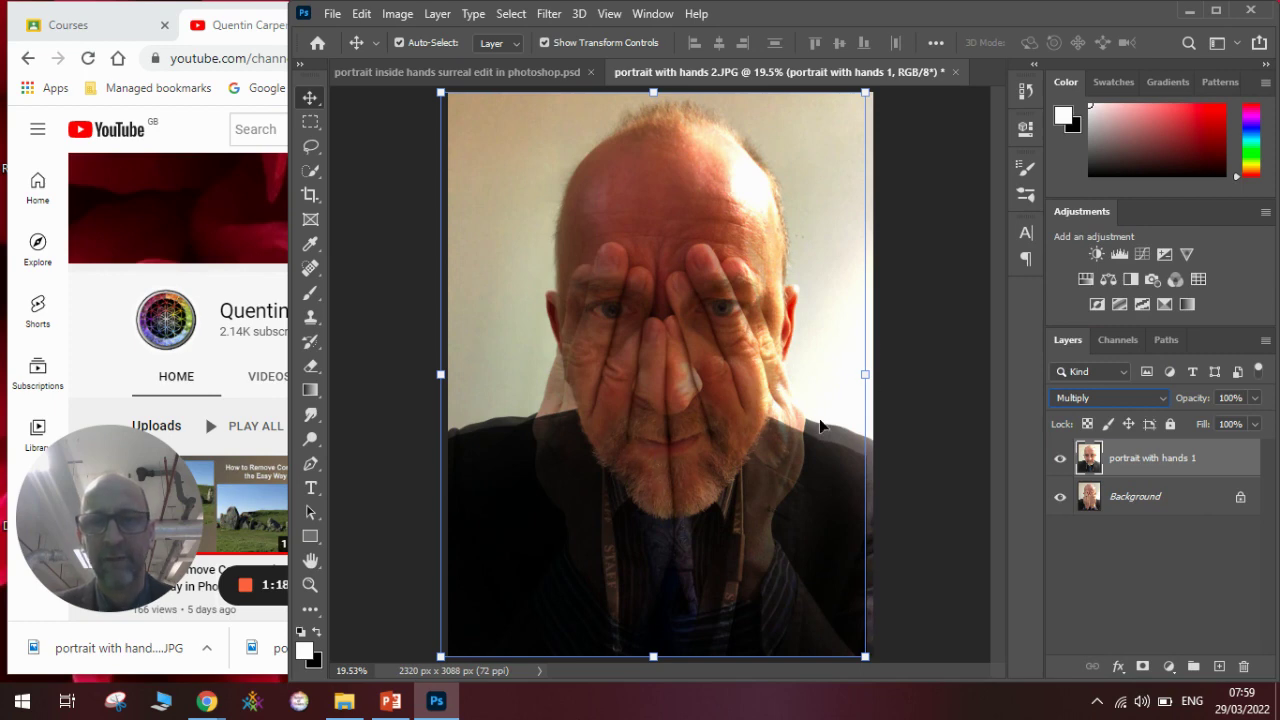
Add a layer mask to the portrait layer and paint black outside the hands, over the head and suit
click(1143, 667)
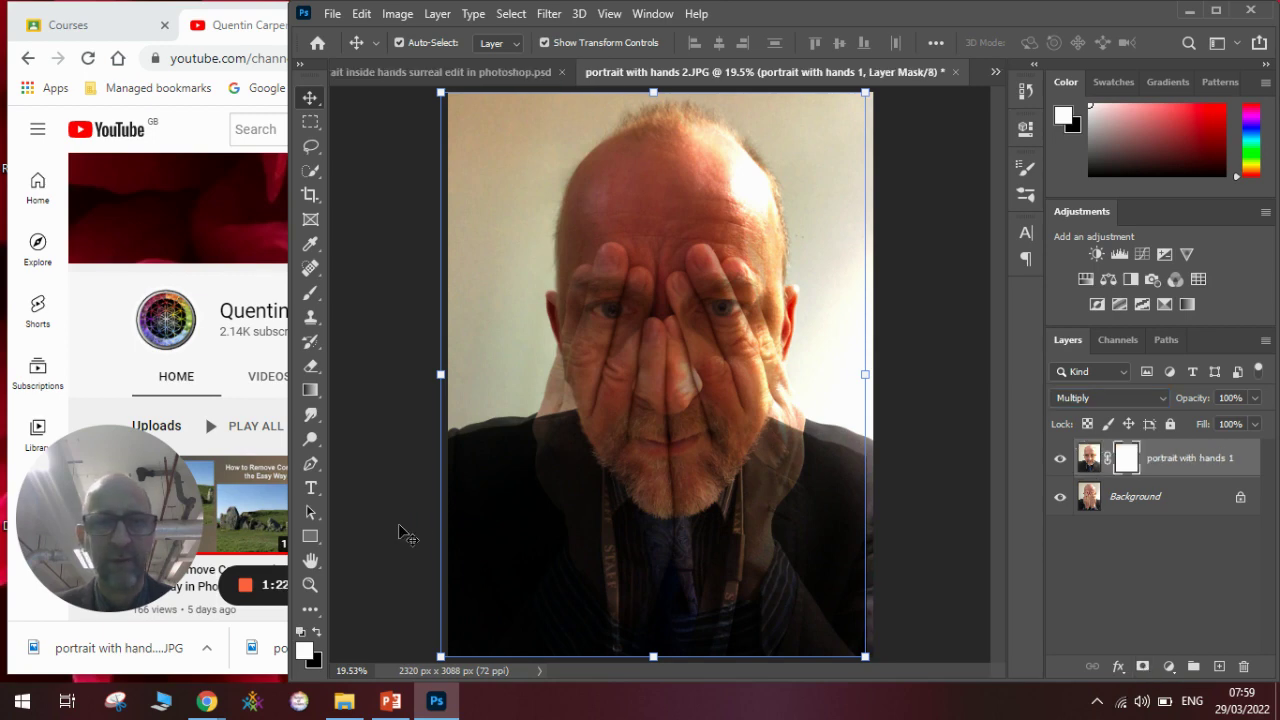
click(319, 637)
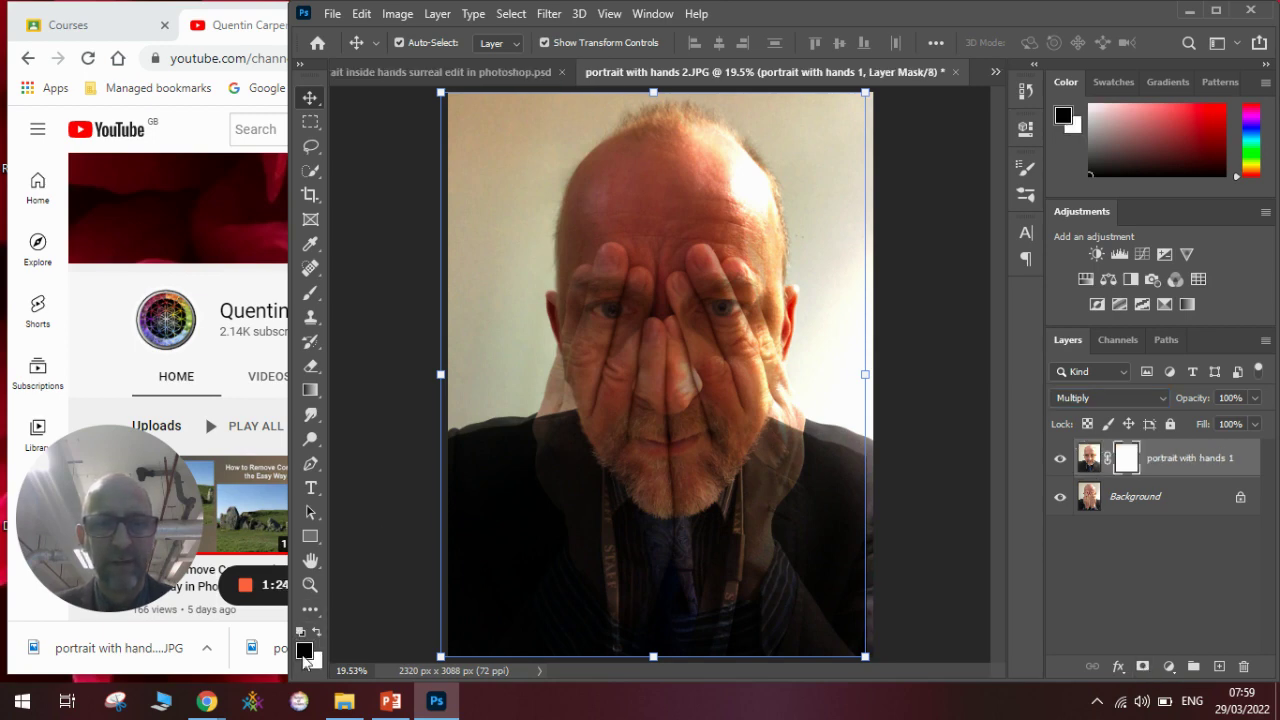
click(310, 292)
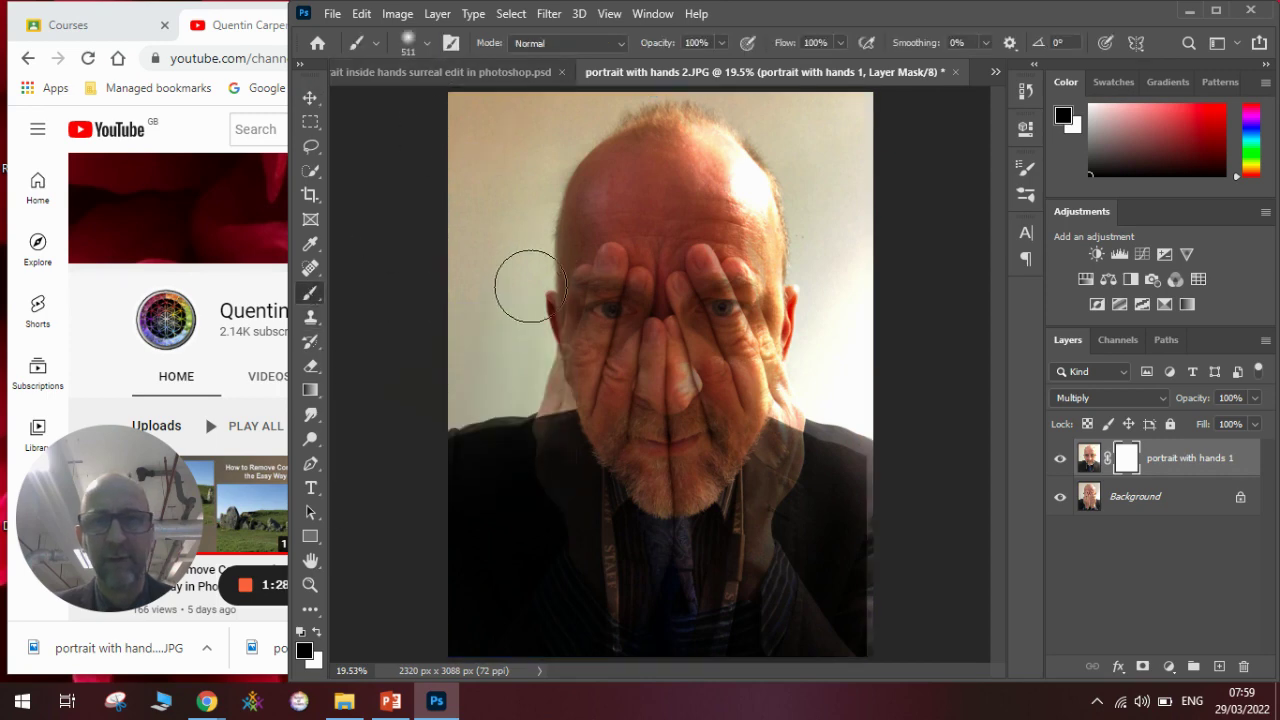
mouse_move(565, 387)
mouse_down()
mouse_move(550, 452)
mouse_move(611, 562)
mouse_move(600, 493)
mouse_move(523, 510)
mouse_move(547, 471)
mouse_move(478, 437)
mouse_move(483, 422)
mouse_move(480, 590)
mouse_move(503, 646)
mouse_move(504, 345)
mouse_move(515, 432)
mouse_move(498, 285)
mouse_move(513, 252)
mouse_move(481, 341)
mouse_move(473, 193)
mouse_move(479, 127)
mouse_move(526, 131)
mouse_up()
mouse_move(606, 98)
mouse_down()
mouse_move(709, 107)
mouse_move(566, 127)
mouse_move(660, 109)
mouse_move(755, 121)
mouse_move(548, 193)
mouse_move(708, 154)
mouse_move(601, 199)
mouse_move(755, 120)
mouse_move(789, 166)
mouse_move(767, 170)
mouse_move(786, 193)
mouse_move(733, 178)
mouse_move(844, 250)
mouse_move(849, 297)
mouse_move(824, 270)
mouse_move(832, 350)
mouse_move(824, 341)
mouse_move(838, 510)
mouse_move(840, 295)
mouse_move(839, 505)
mouse_move(861, 625)
mouse_move(811, 695)
mouse_move(791, 446)
mouse_move(743, 557)
mouse_move(754, 498)
mouse_move(713, 582)
mouse_move(735, 547)
mouse_move(692, 571)
mouse_move(604, 541)
mouse_move(666, 557)
mouse_move(691, 610)
mouse_move(605, 667)
mouse_move(578, 651)
mouse_move(609, 580)
mouse_move(677, 581)
mouse_move(652, 655)
mouse_move(743, 632)
mouse_move(771, 651)
mouse_up()
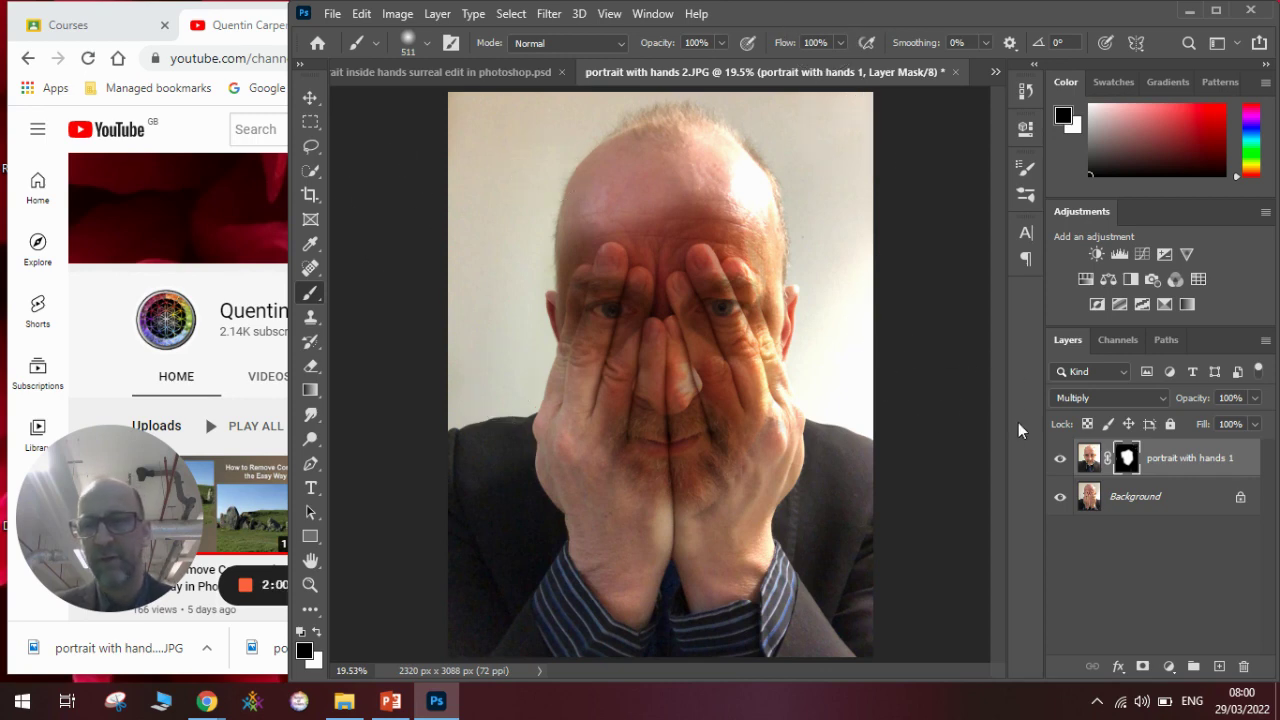
Apply Black & White with the Default preset to the Background hands layer
click(1128, 497)
key(x)
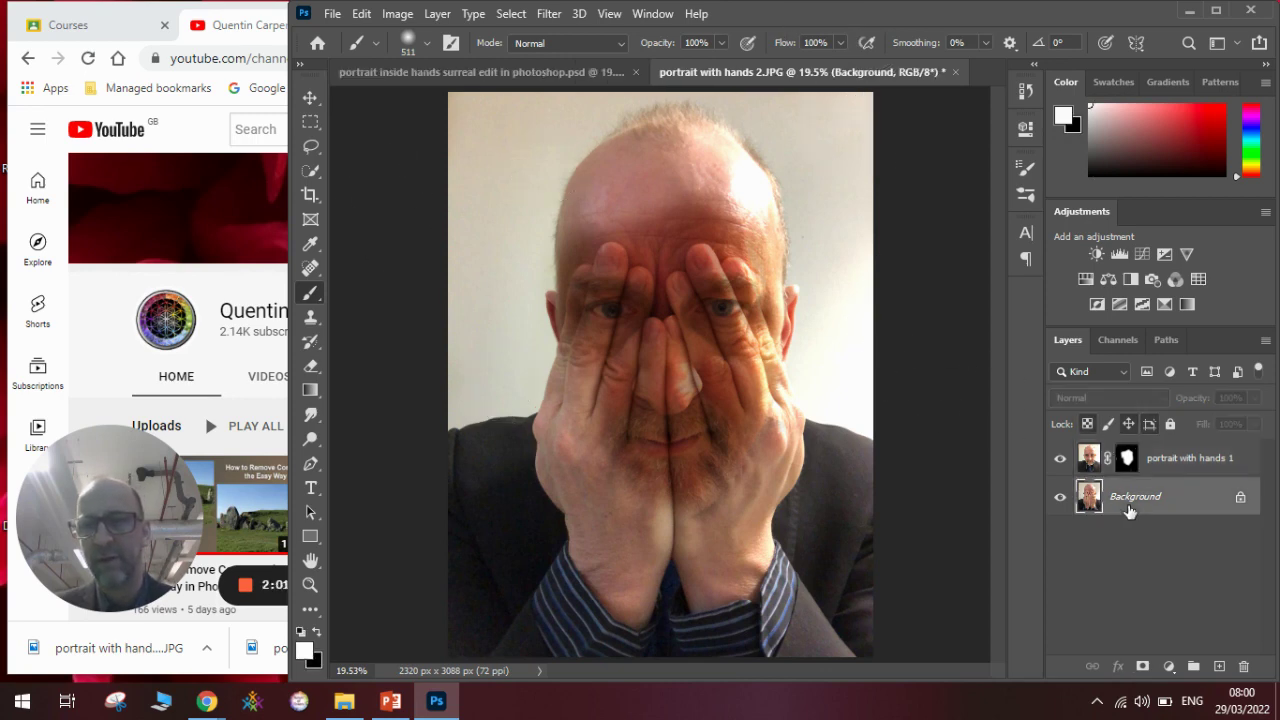
click(400, 15)
mouse_move(418, 62)
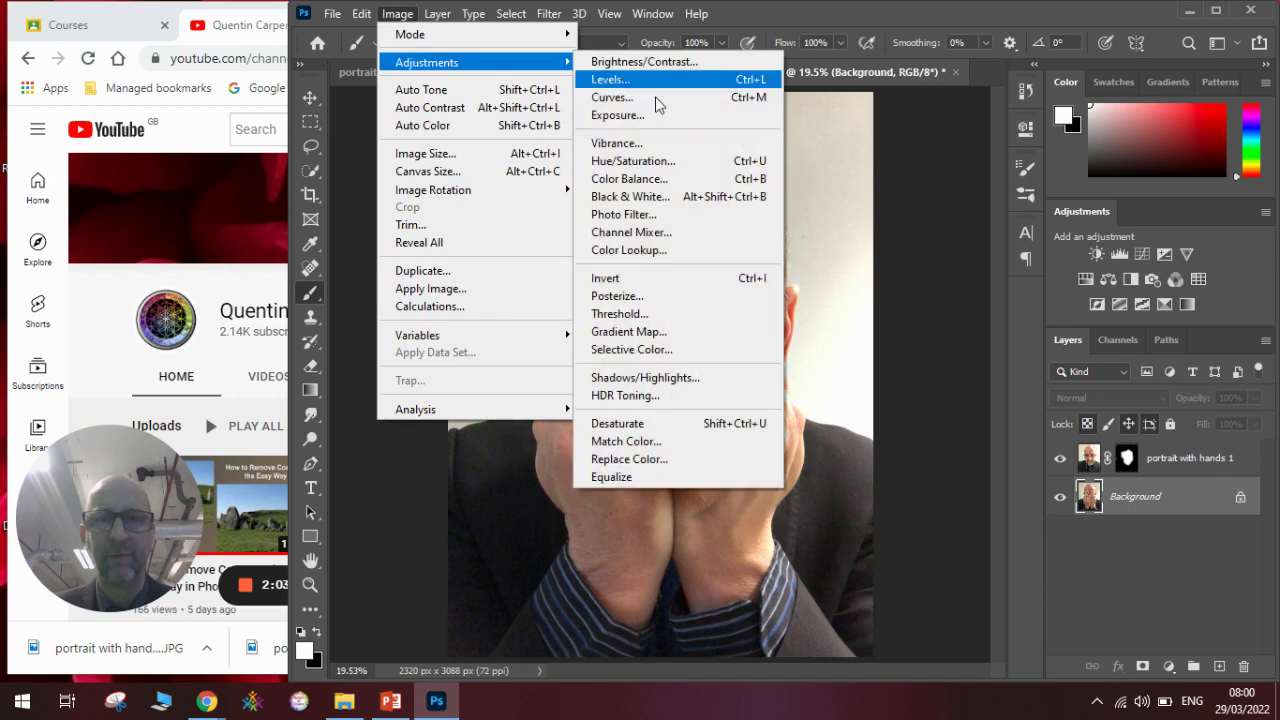
click(662, 198)
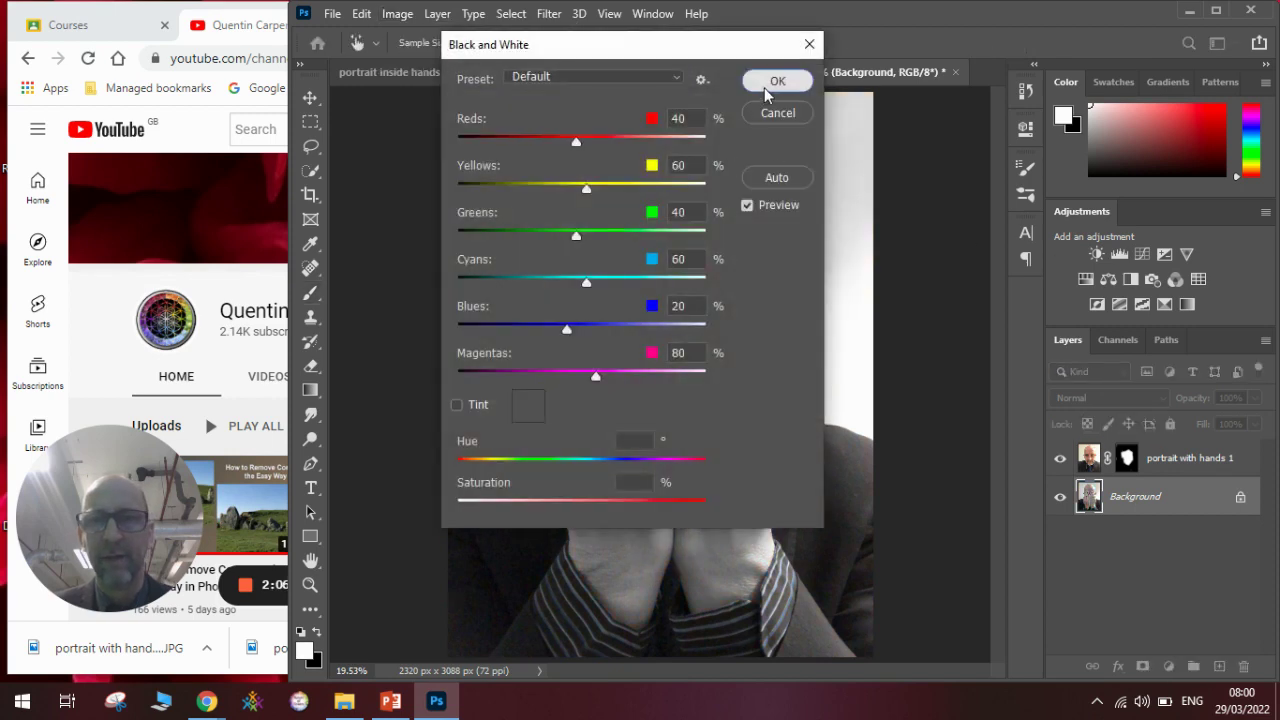
click(764, 87)
Apply the same Black & White conversion to the portrait layer
click(1172, 466)
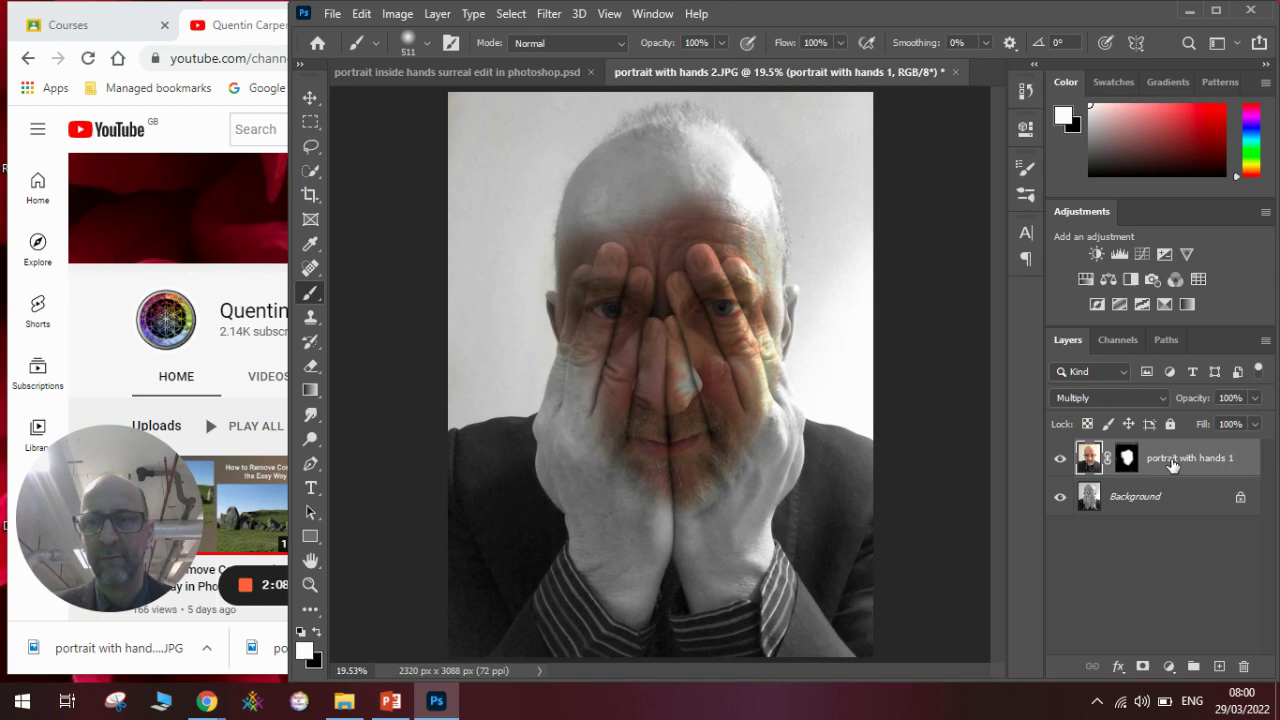
click(395, 17)
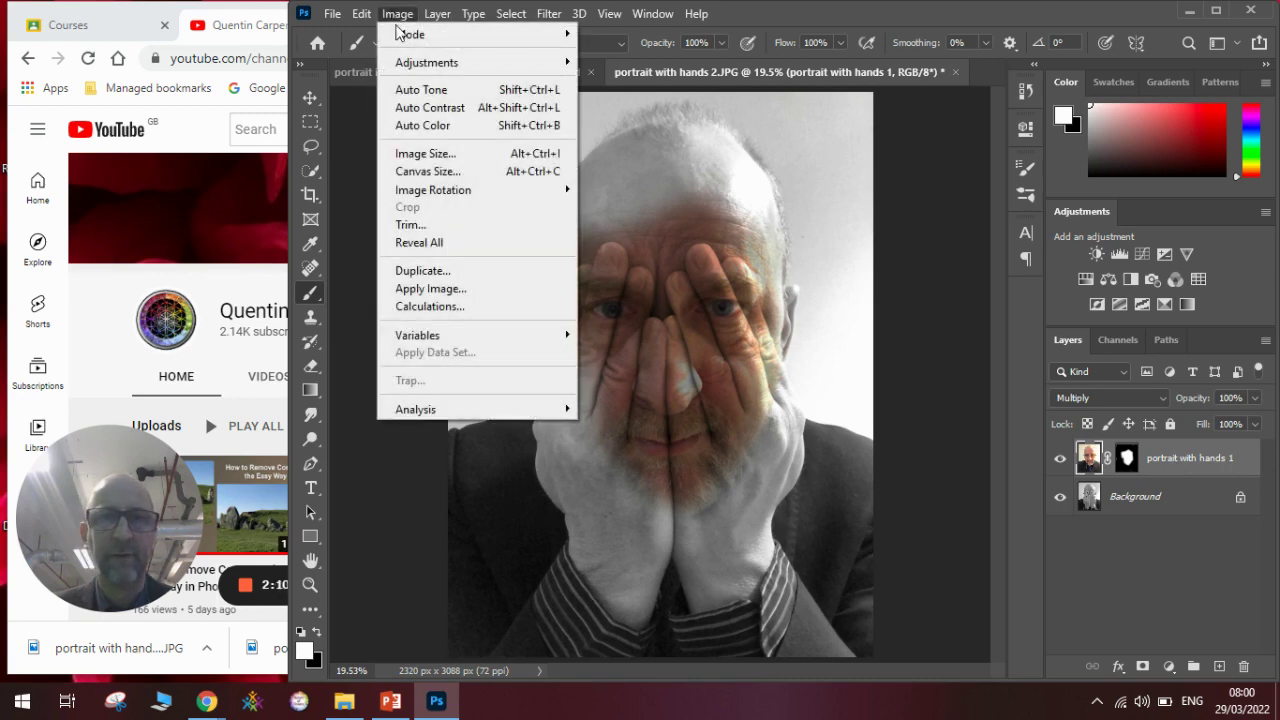
mouse_move(418, 62)
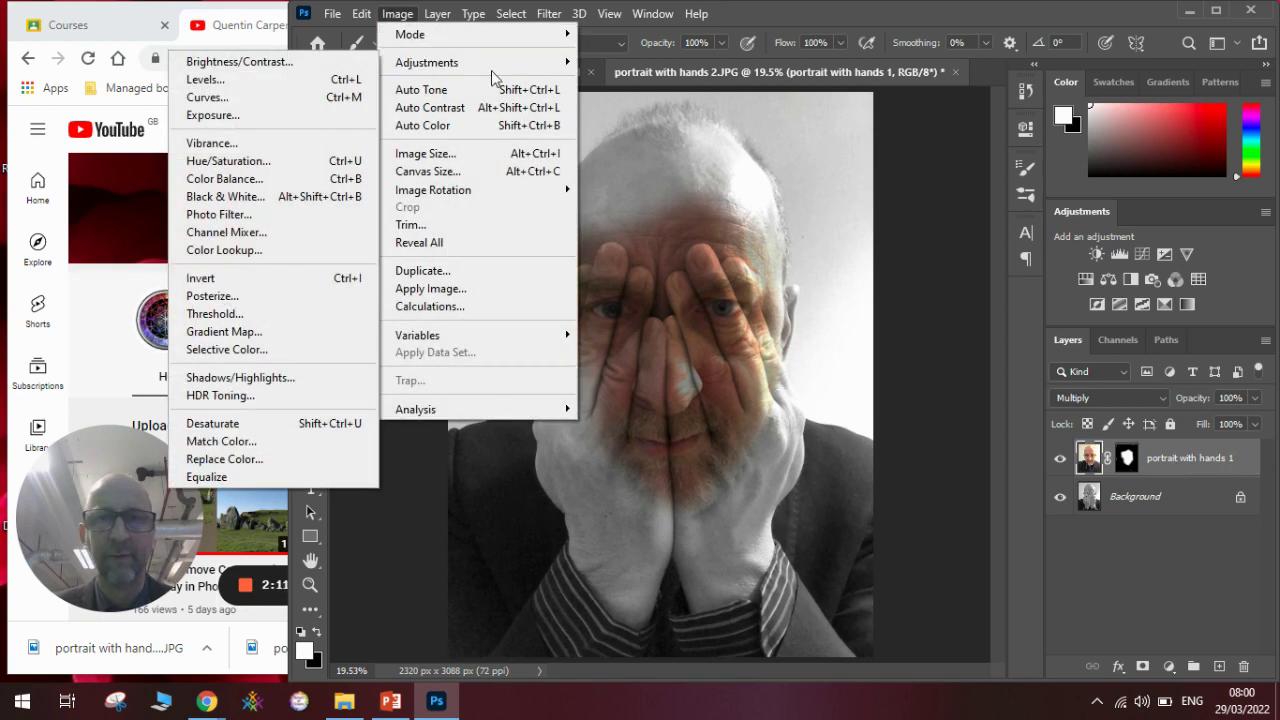
click(285, 197)
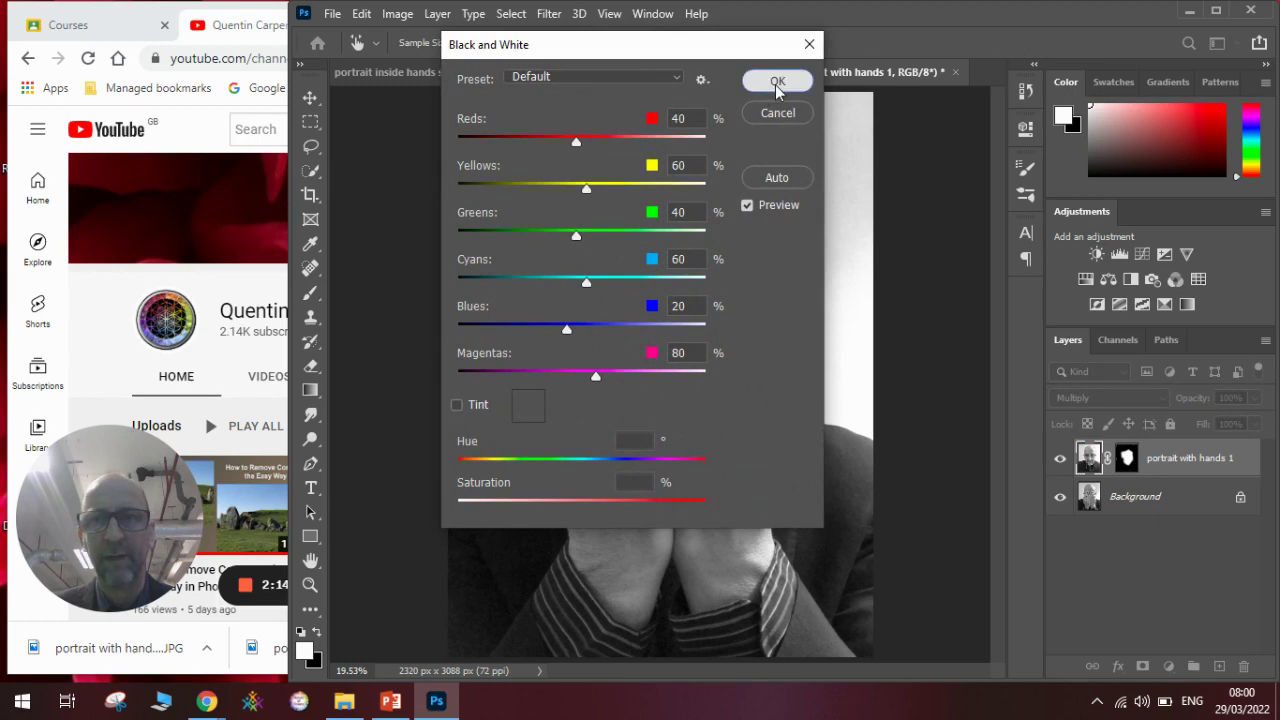
click(775, 84)
key(b)
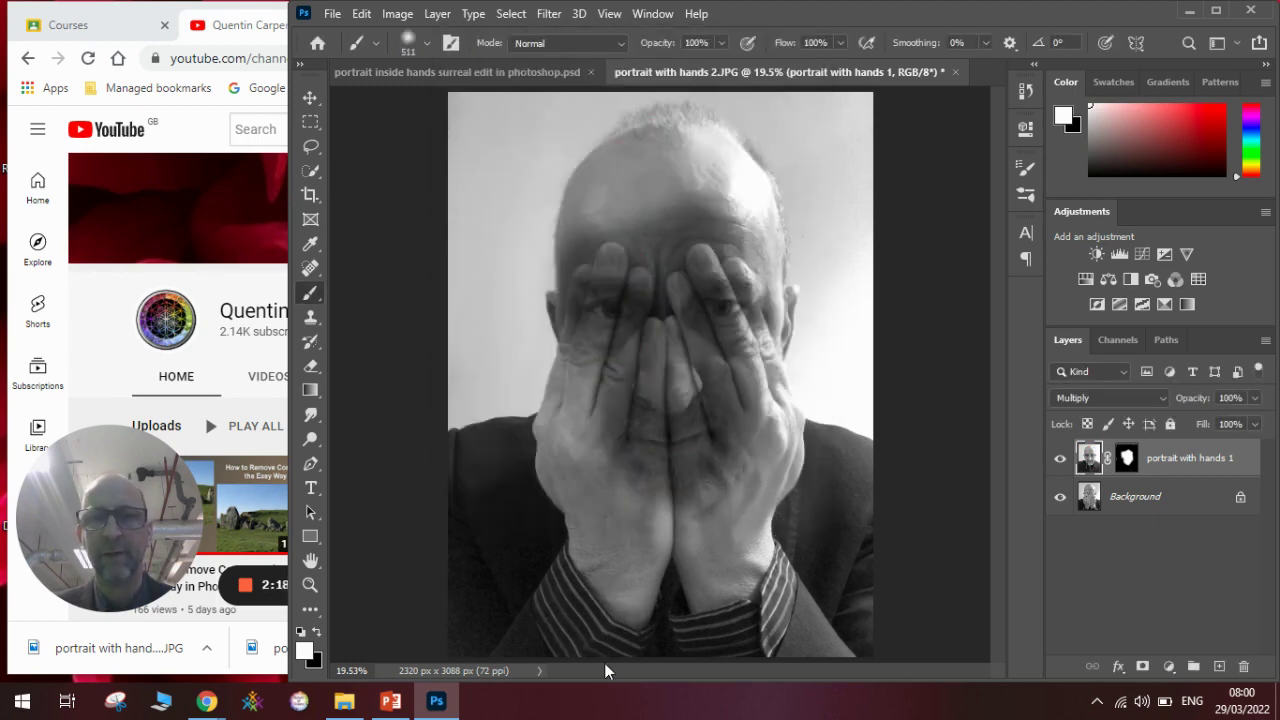
Apply Levels to the 'portrait with hands 1' layer: black input 13, midtones 0.88, white input 227
click(397, 14)
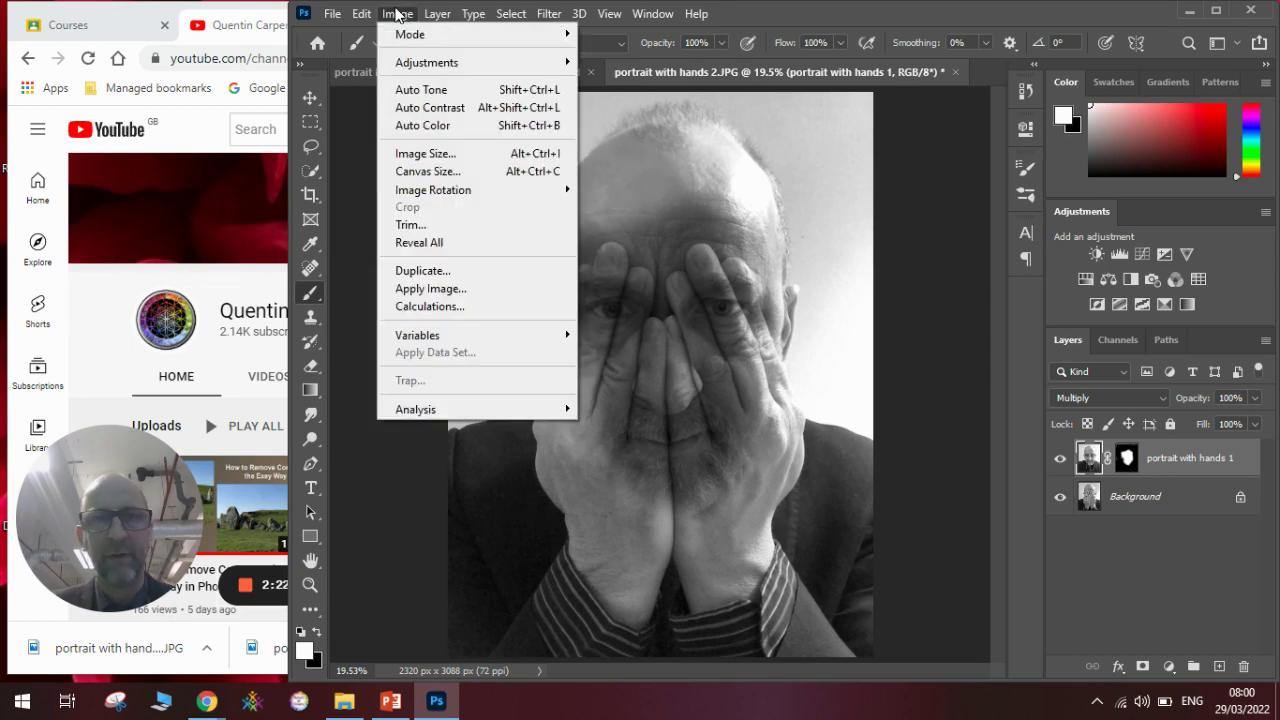
mouse_move(418, 64)
click(633, 79)
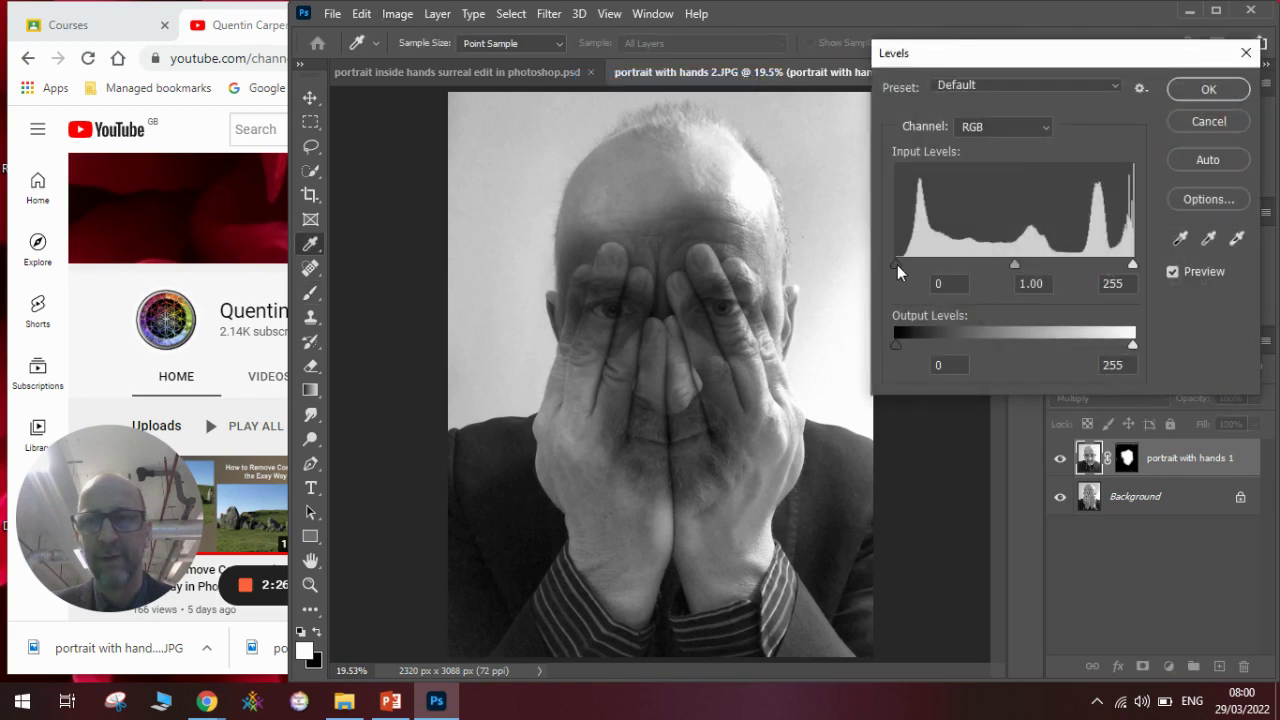
drag(902, 264, 908, 264)
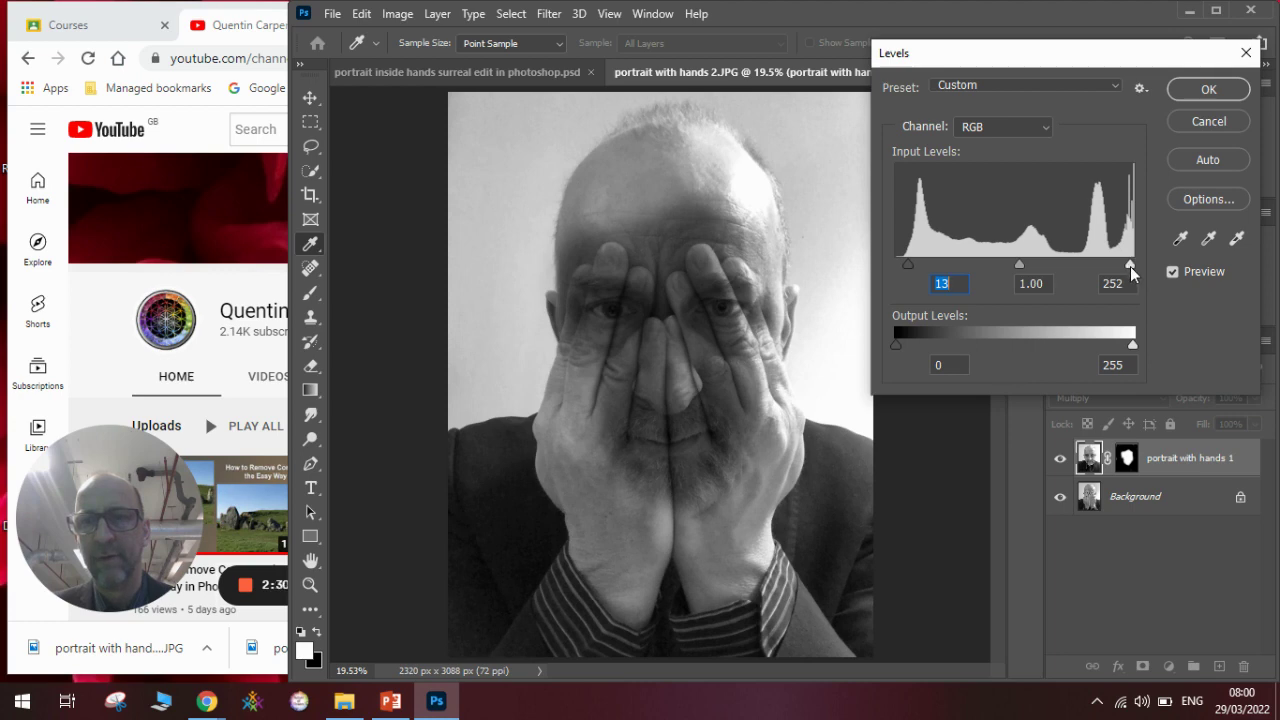
drag(1131, 266, 1107, 265)
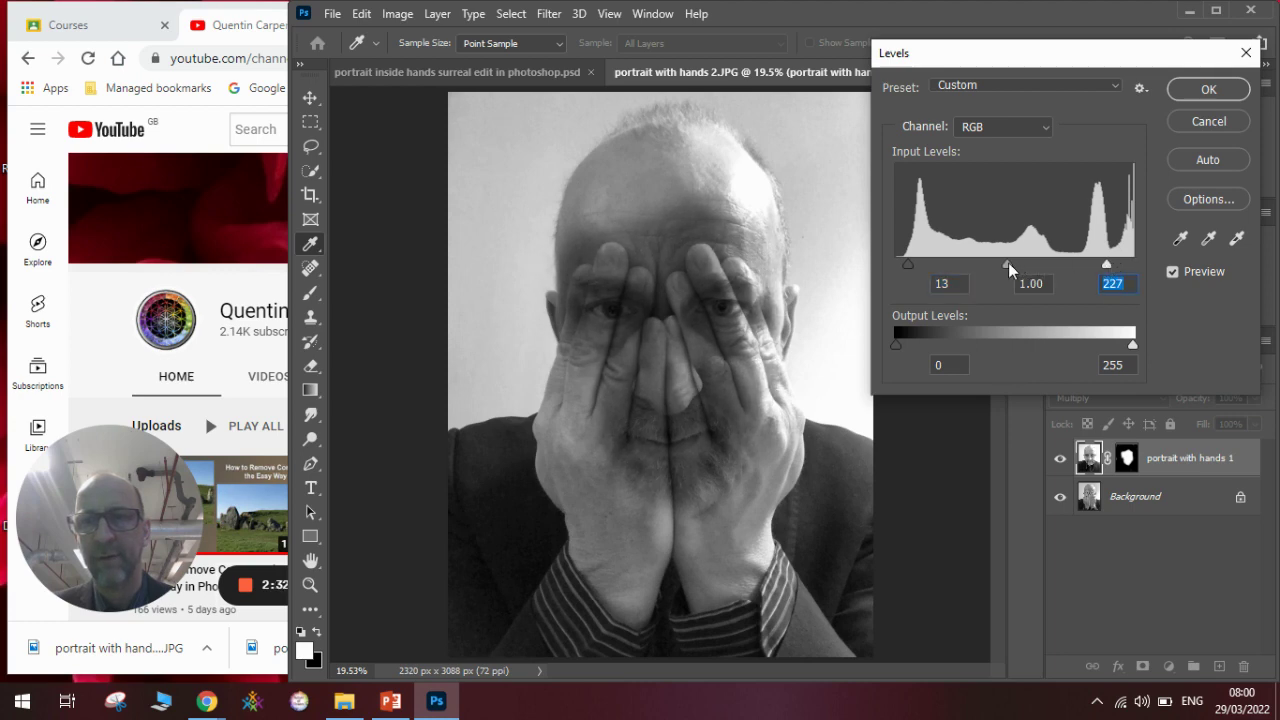
mouse_move(1008, 262)
mouse_down()
mouse_move(1028, 263)
mouse_move(1016, 262)
mouse_up()
click(1192, 93)
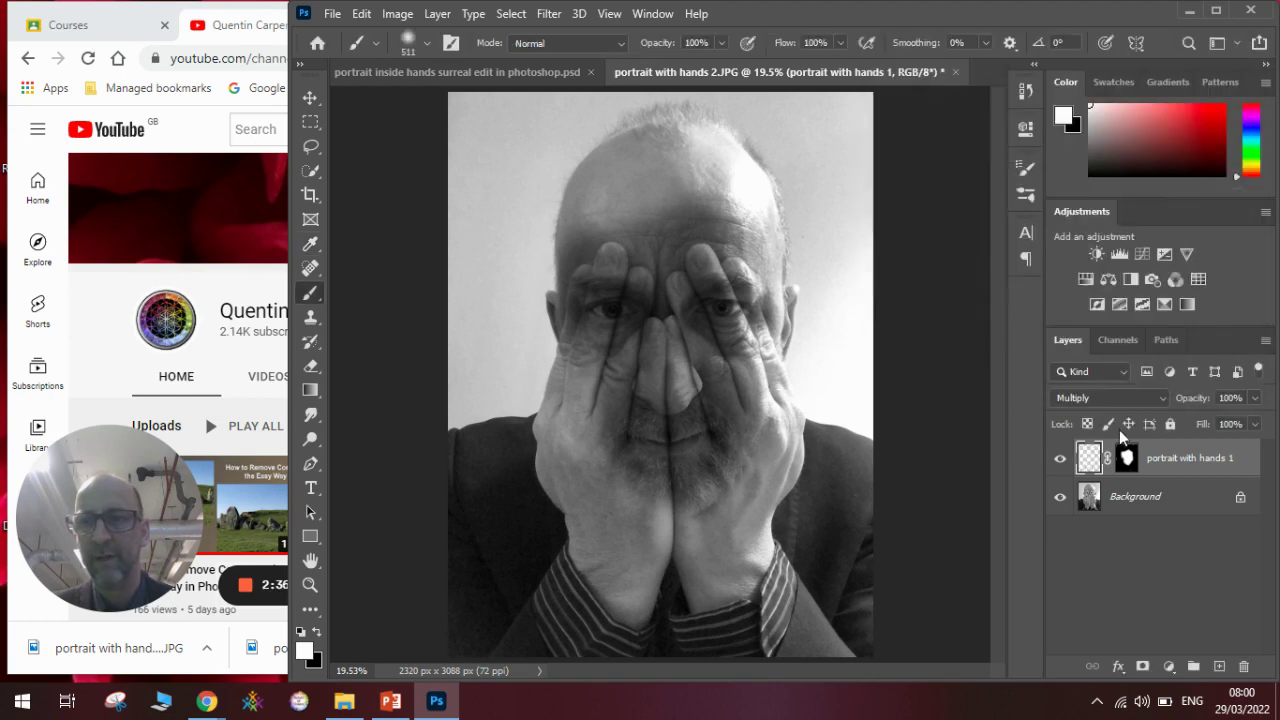
Apply Levels to the Background layer with inputs 18, 0.88 and 237
click(1130, 503)
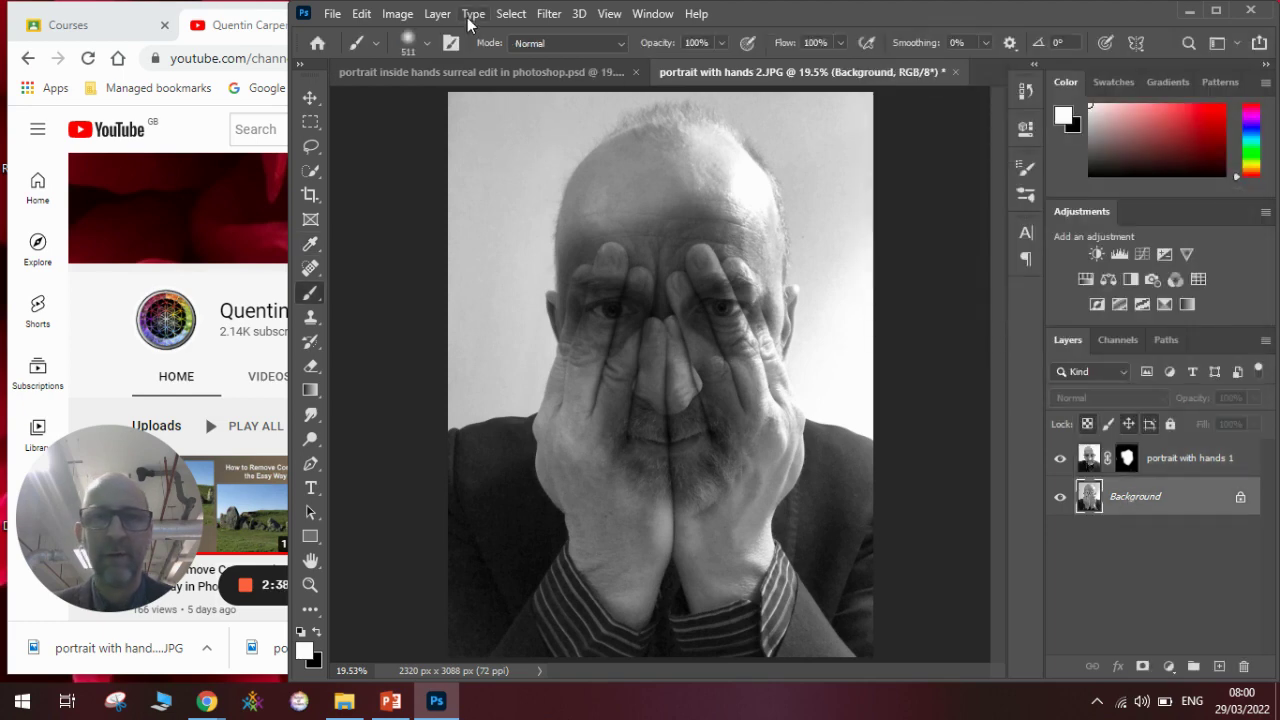
click(403, 15)
mouse_move(415, 62)
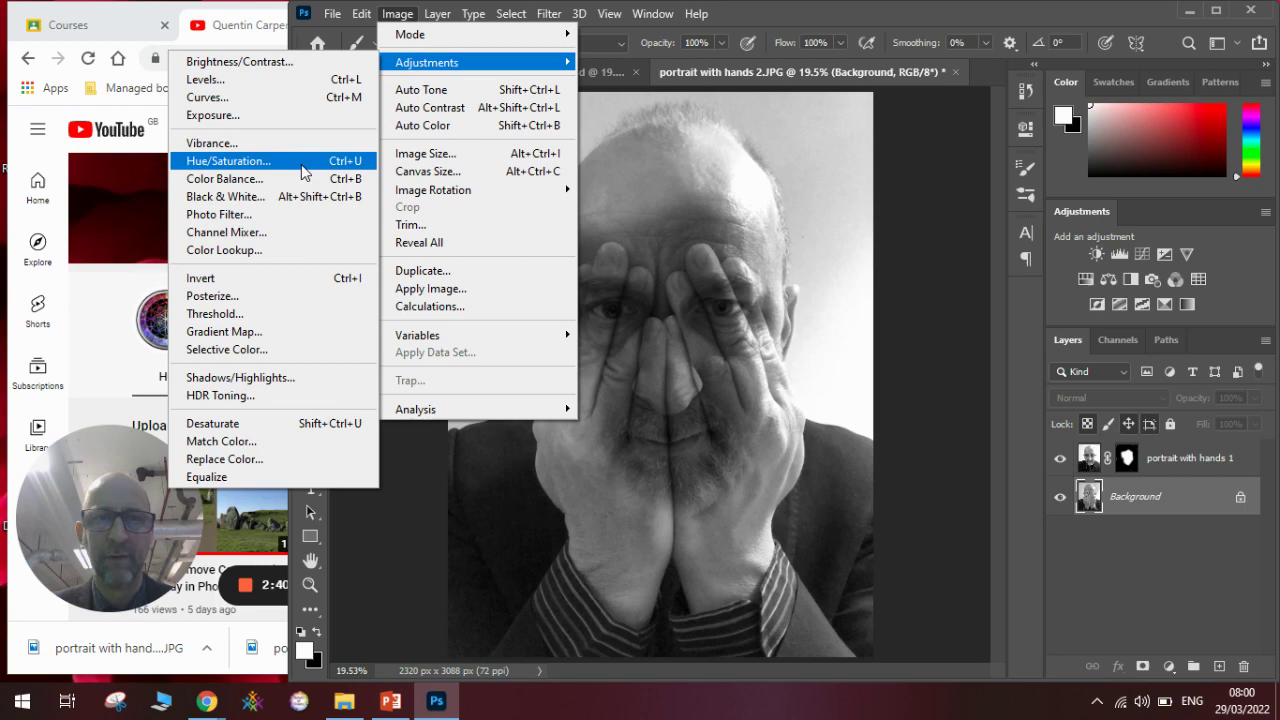
click(300, 80)
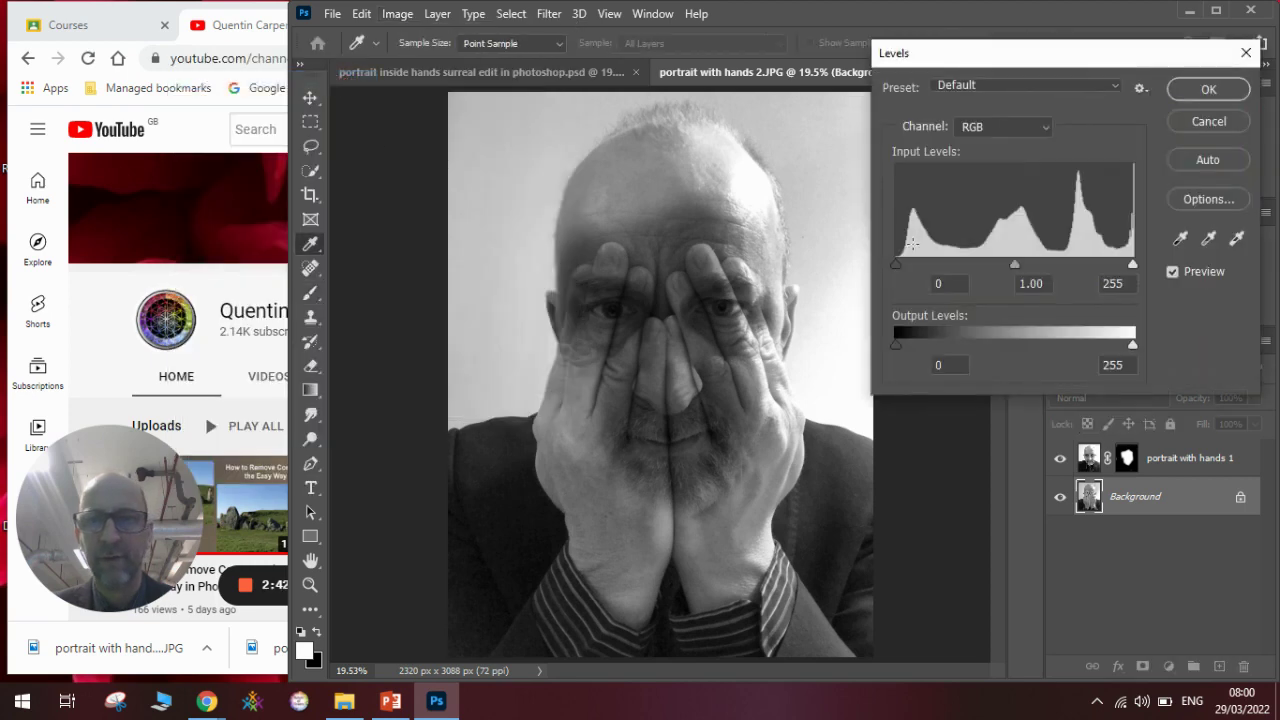
drag(899, 267, 910, 265)
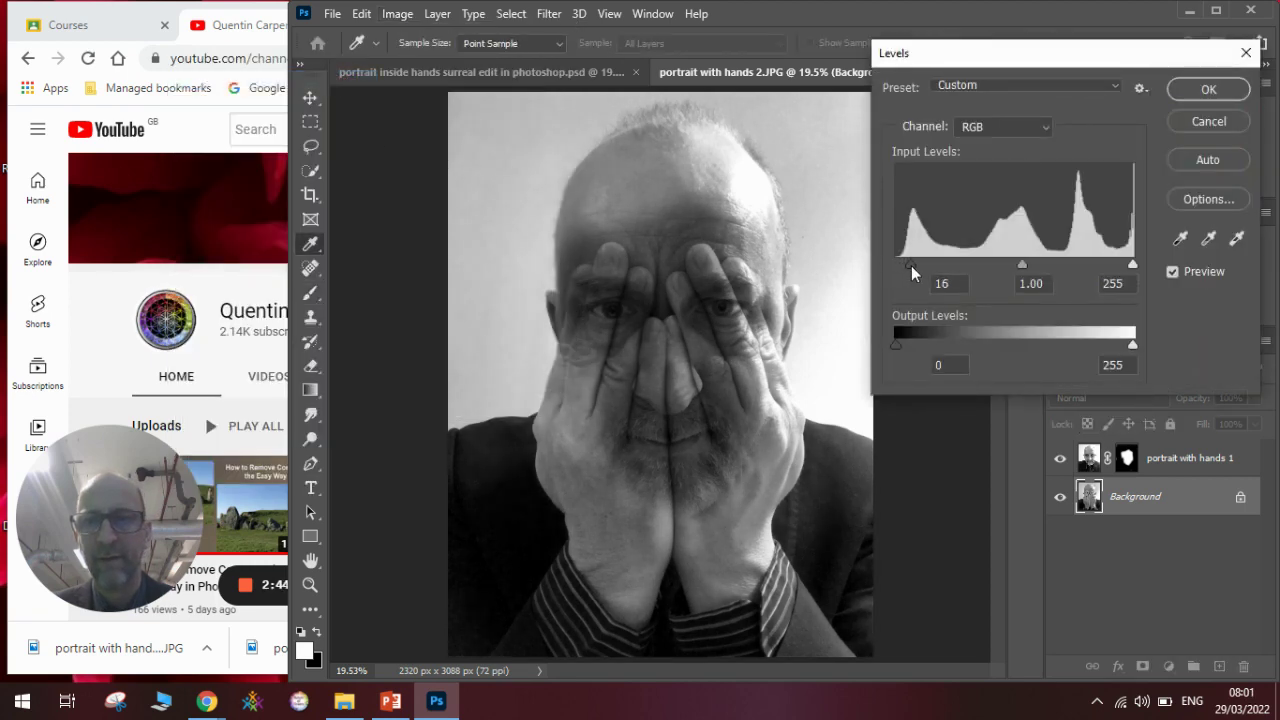
click(913, 265)
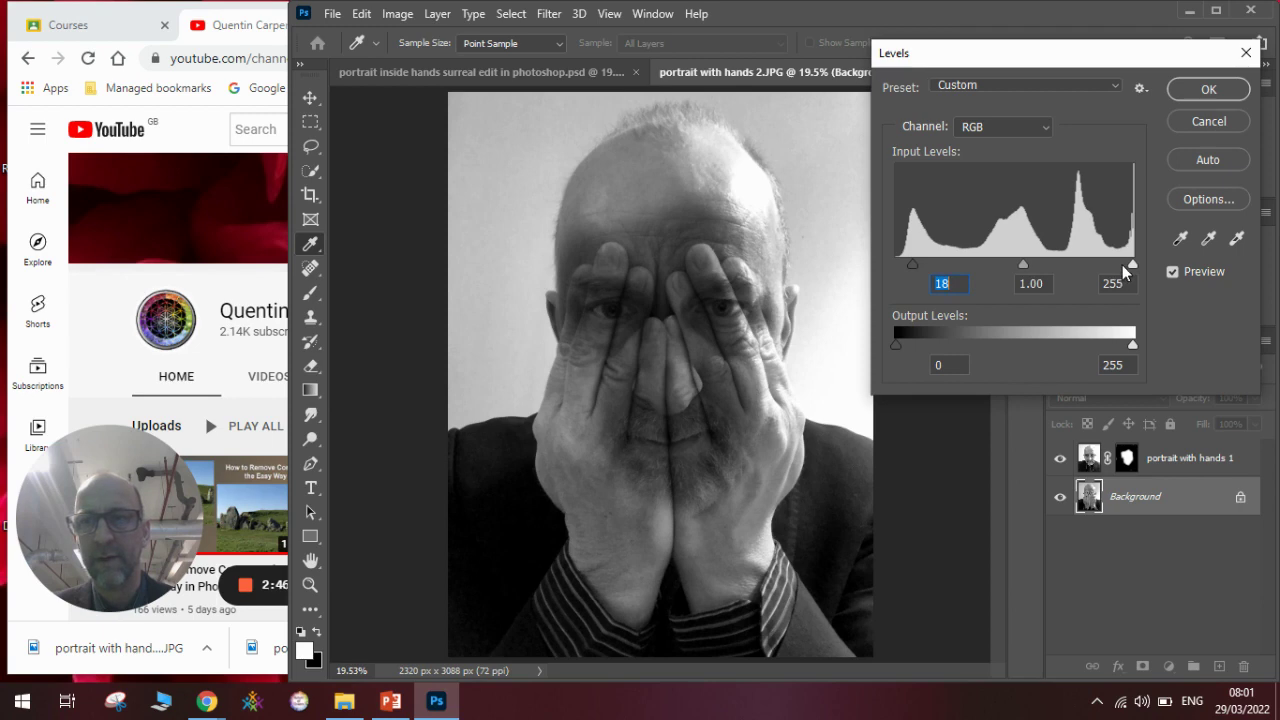
drag(1136, 266, 1116, 264)
drag(1011, 265, 1024, 270)
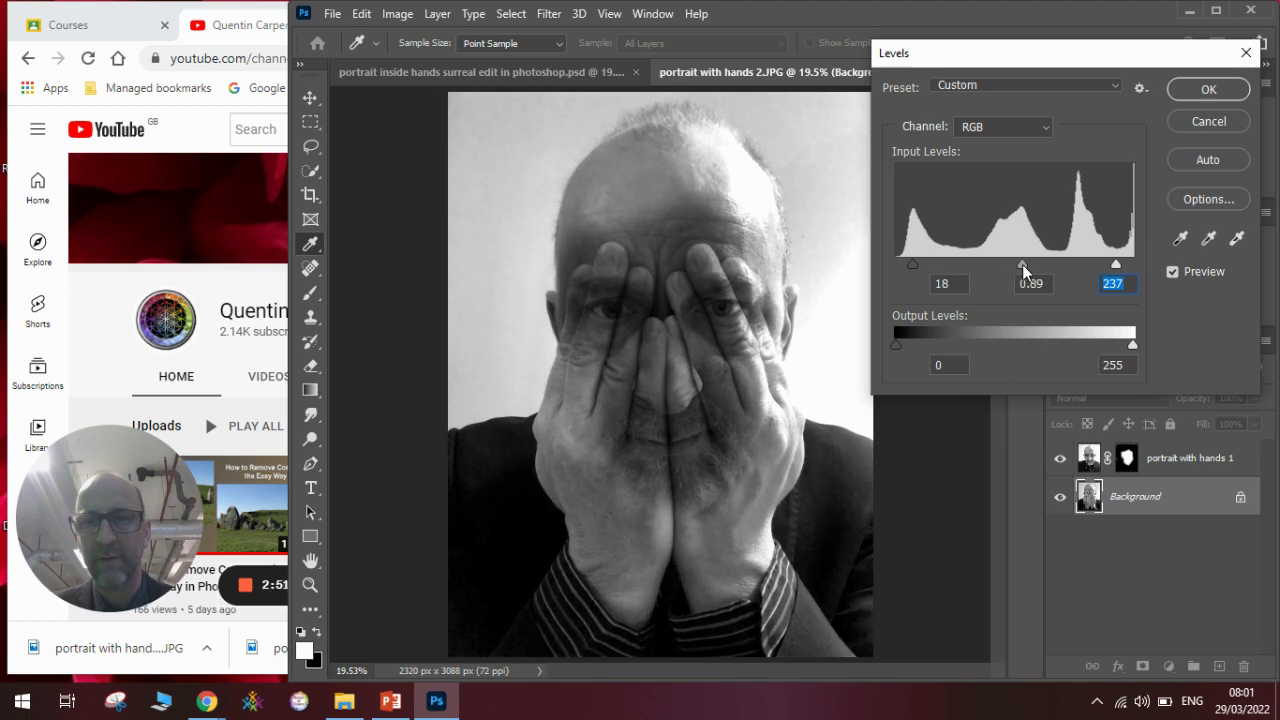
click(1186, 93)
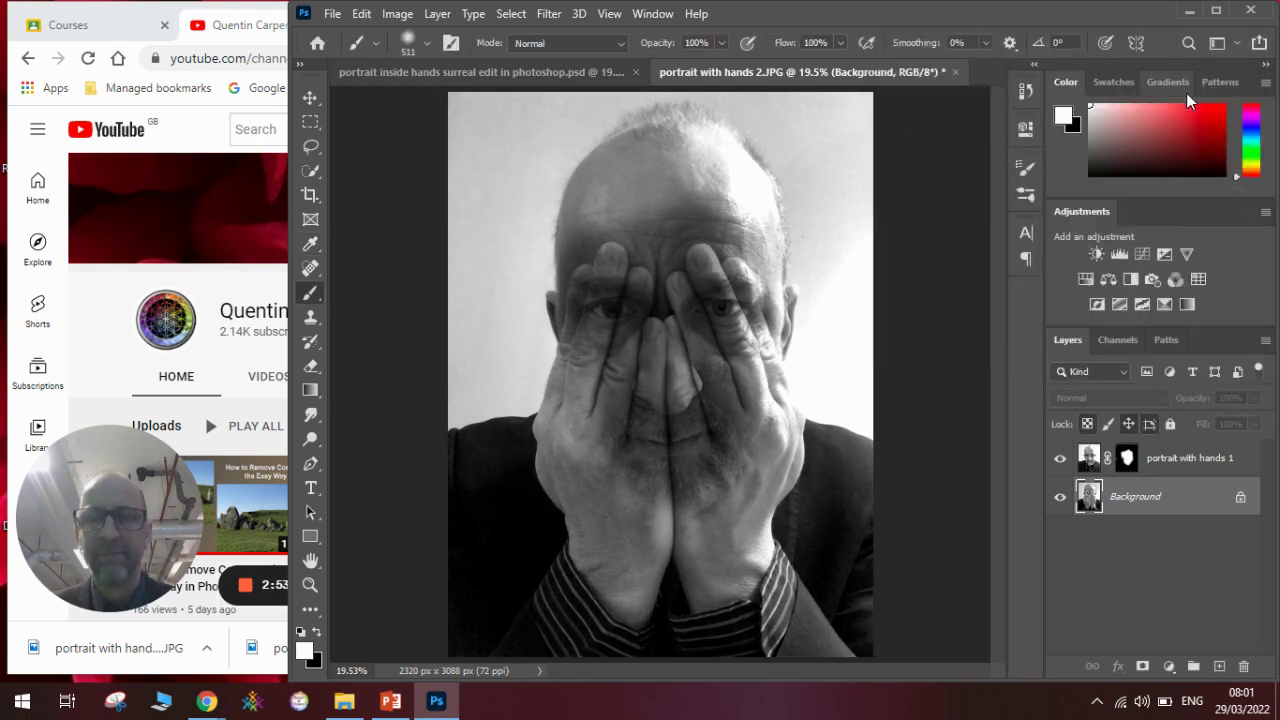
Paint white on the portrait layer's mask to bring back the chin between the hands
click(1146, 458)
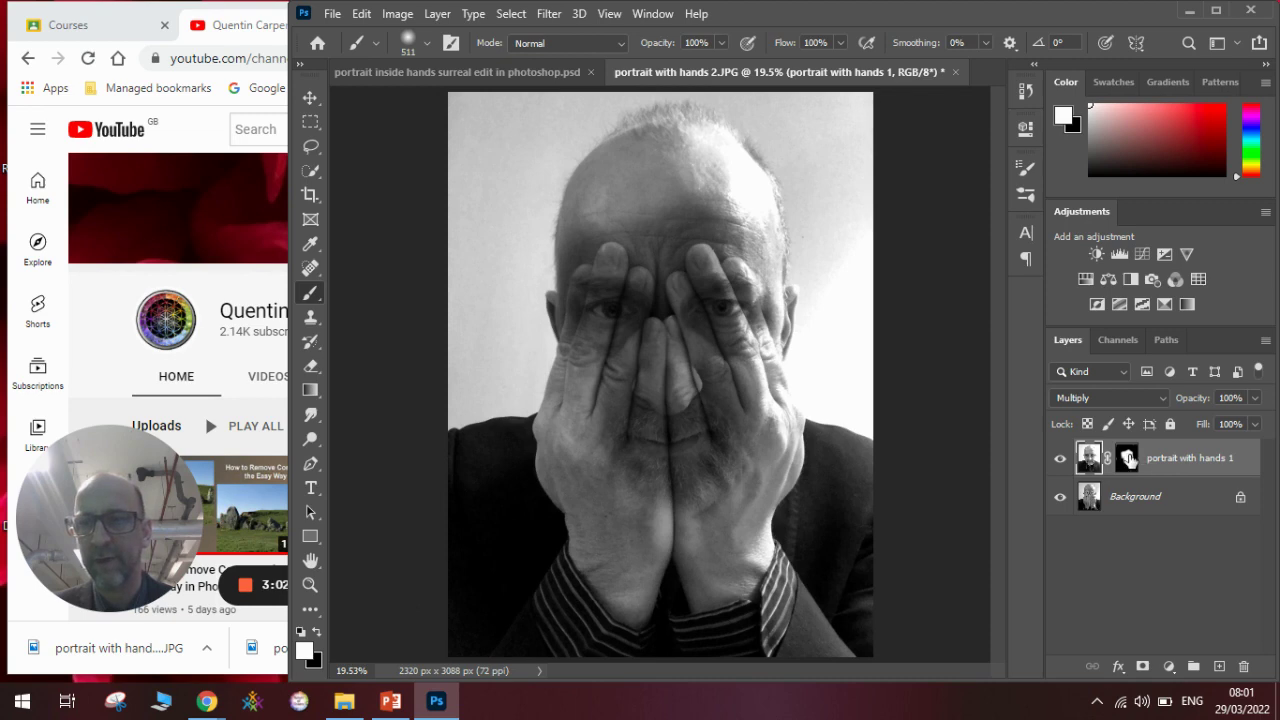
click(1128, 458)
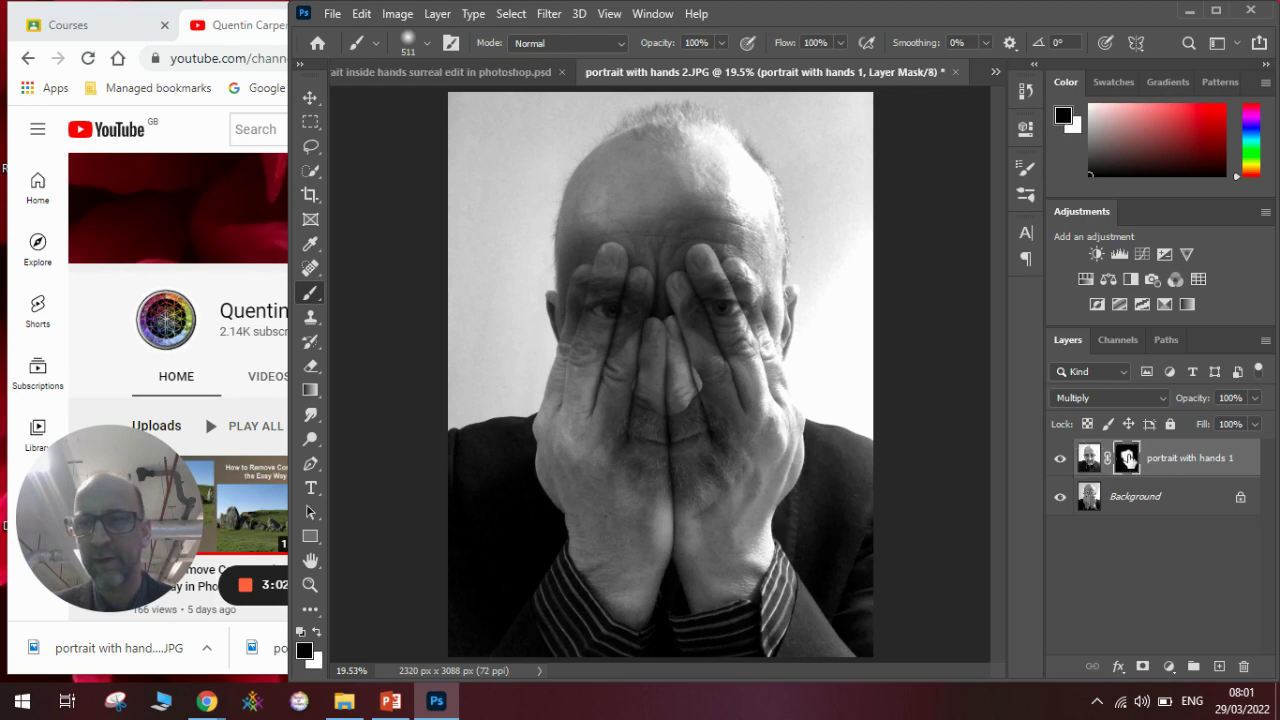
click(316, 633)
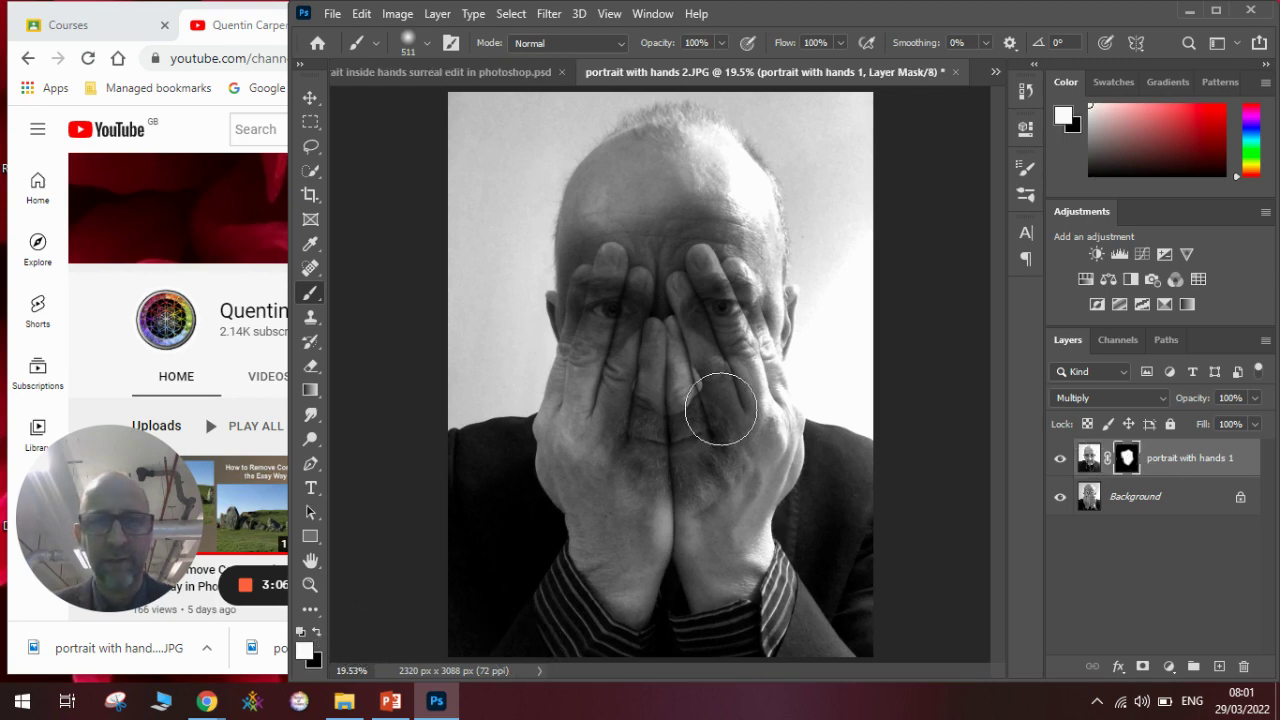
mouse_move(671, 466)
mouse_down()
mouse_move(655, 359)
mouse_move(653, 417)
mouse_move(706, 455)
mouse_move(677, 485)
mouse_move(716, 431)
mouse_move(699, 408)
mouse_move(709, 418)
mouse_move(722, 407)
mouse_move(651, 446)
mouse_move(614, 412)
mouse_up()
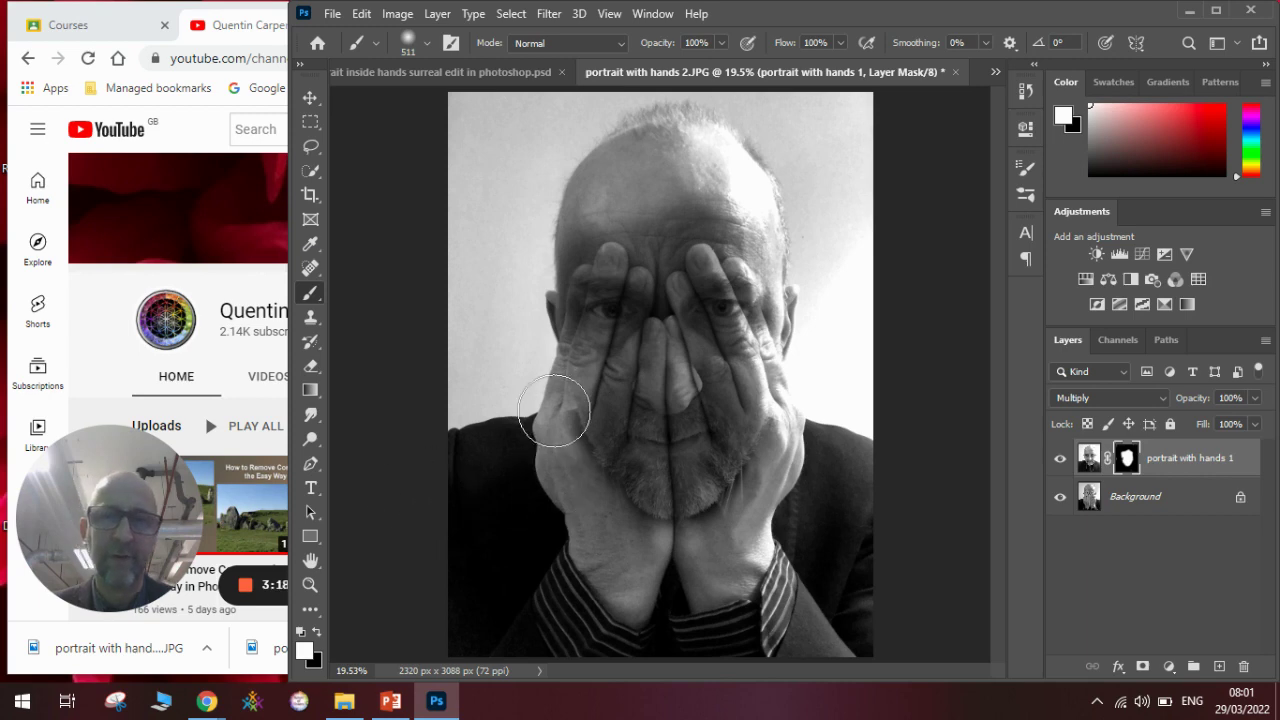
Paint black on the mask along both hands' outer edges to blend them into the jacket
click(316, 633)
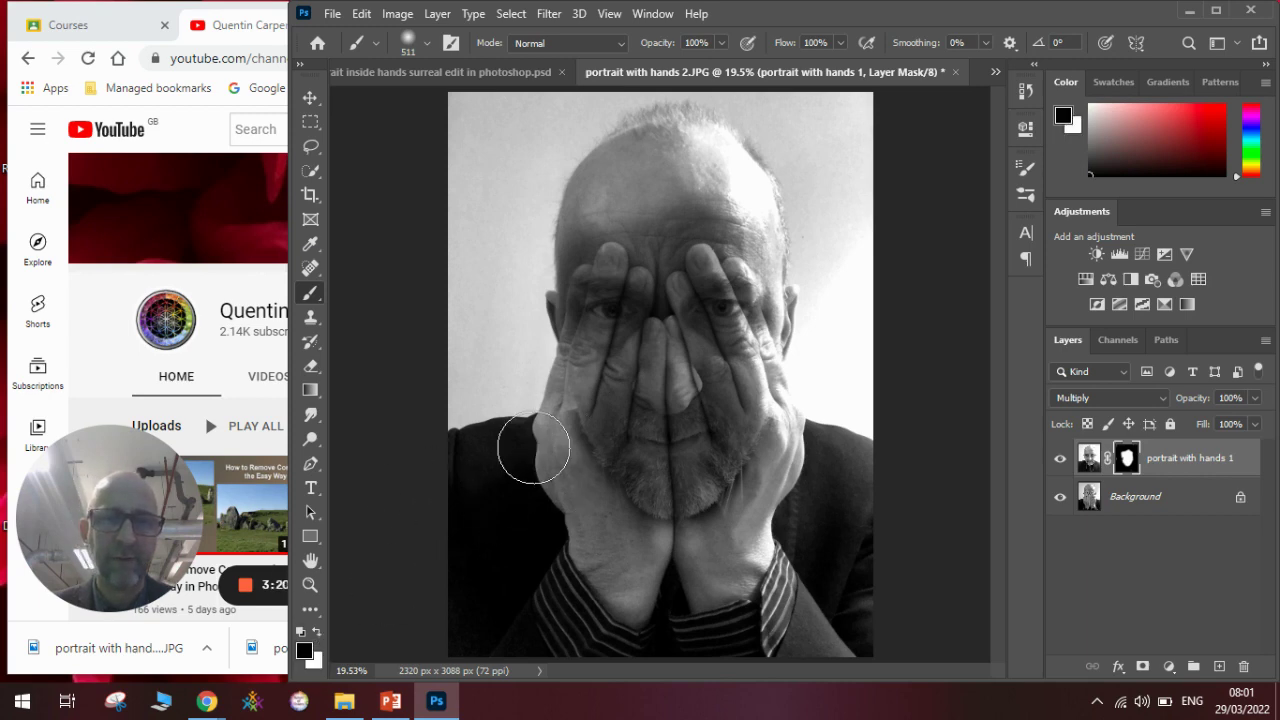
mouse_move(534, 447)
mouse_down()
mouse_move(557, 434)
mouse_move(549, 443)
mouse_move(537, 423)
mouse_move(544, 462)
mouse_move(551, 414)
mouse_move(563, 491)
mouse_up()
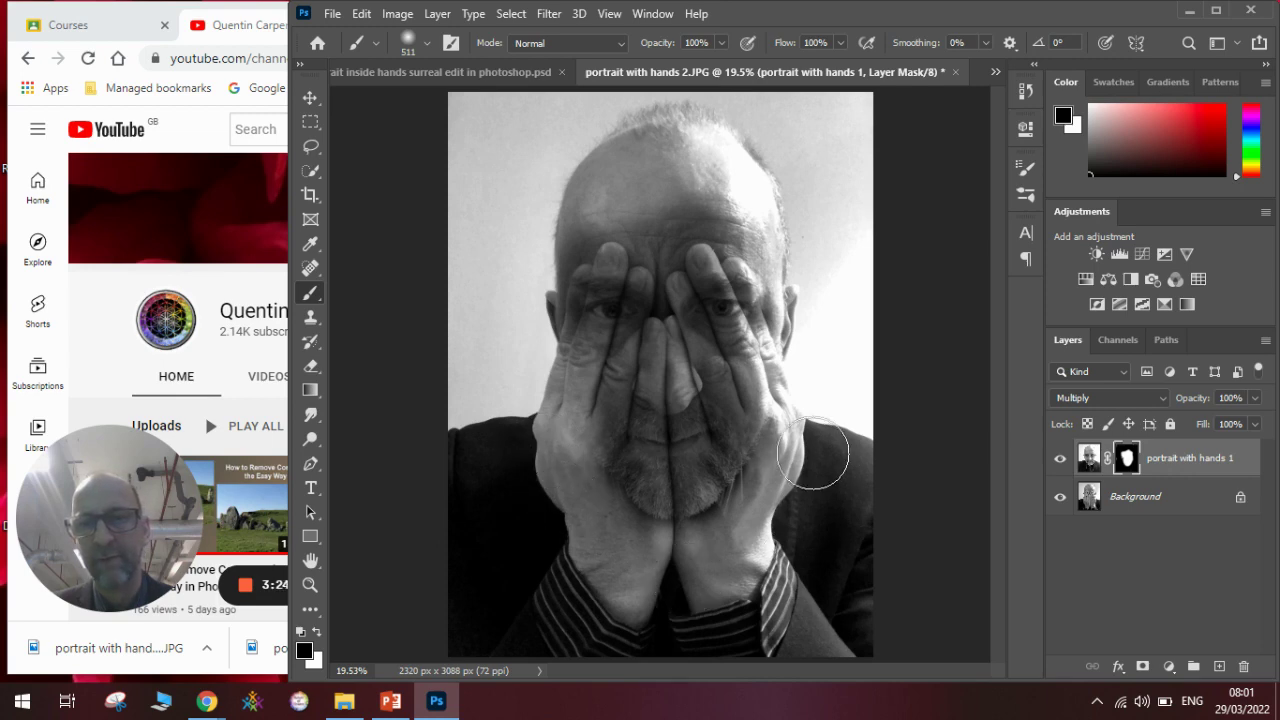
mouse_move(813, 455)
mouse_down()
mouse_move(790, 425)
mouse_move(800, 495)
mouse_move(855, 505)
mouse_move(861, 521)
mouse_up()
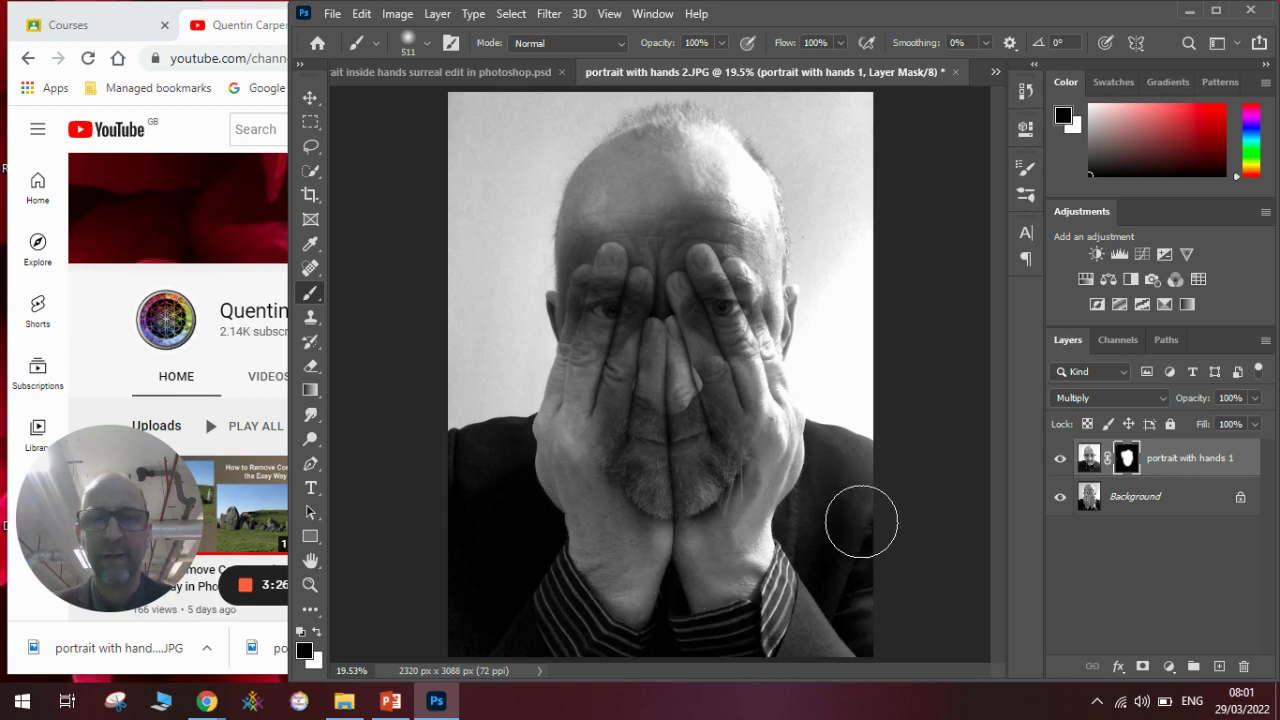
click(1088, 462)
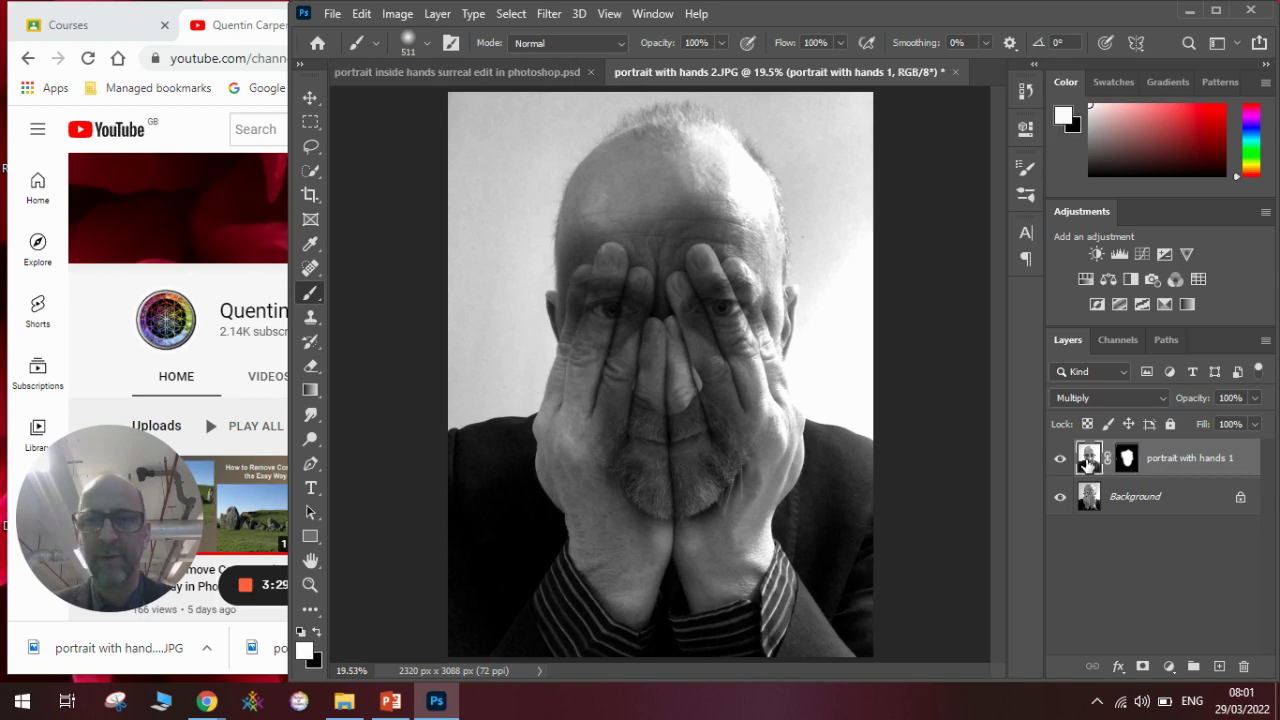
Apply Brightness/Contrast to the 'portrait with hands 1' layer: brightness 15, contrast 55
click(397, 14)
mouse_move(420, 62)
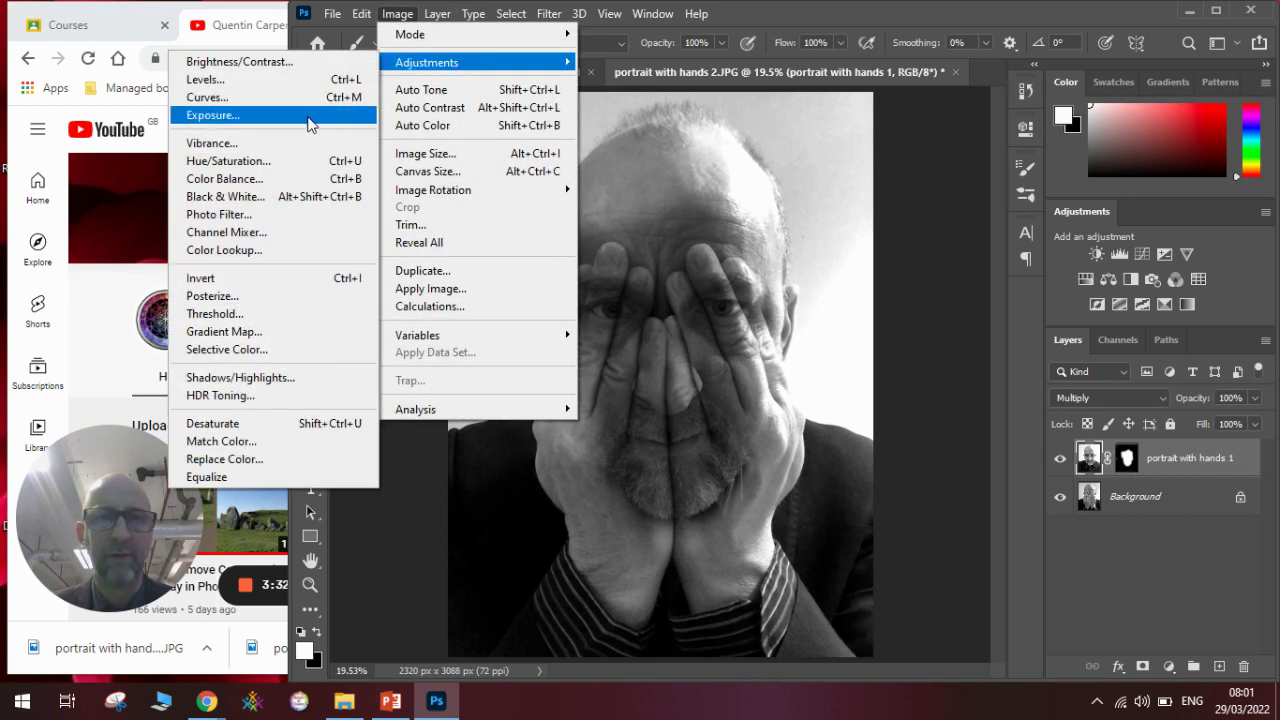
click(300, 63)
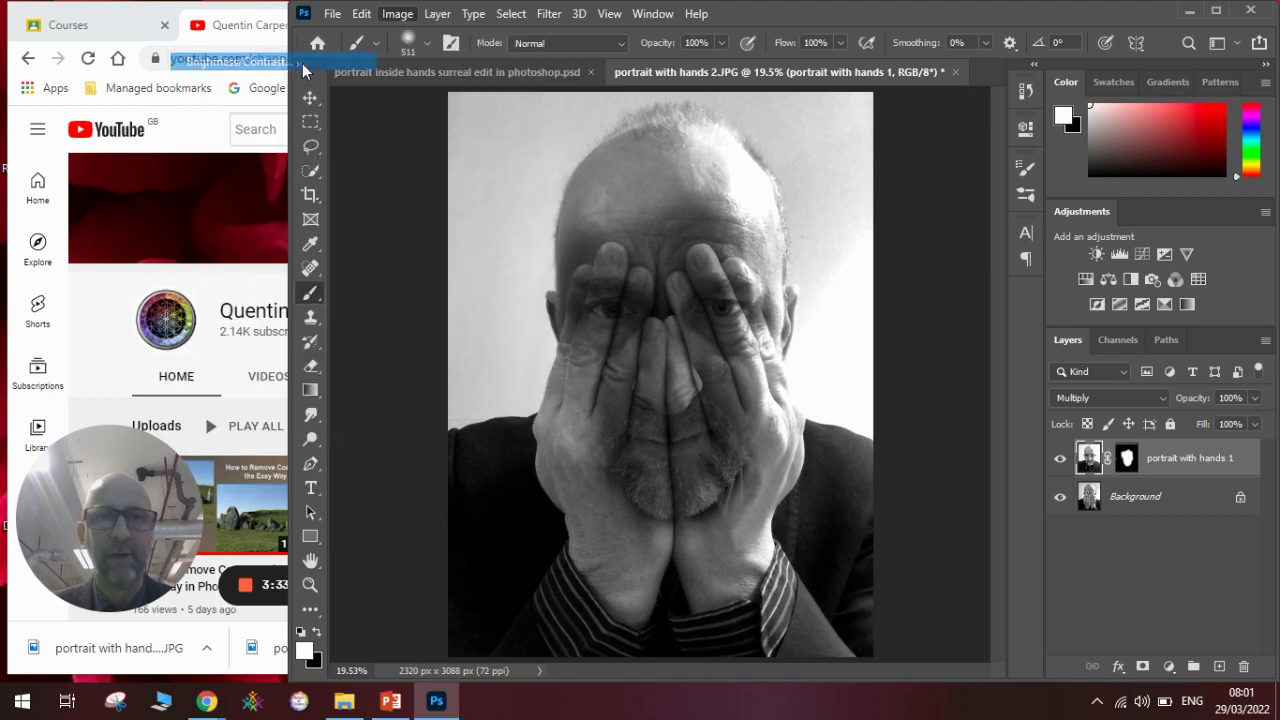
drag(926, 163, 974, 164)
drag(927, 115, 933, 112)
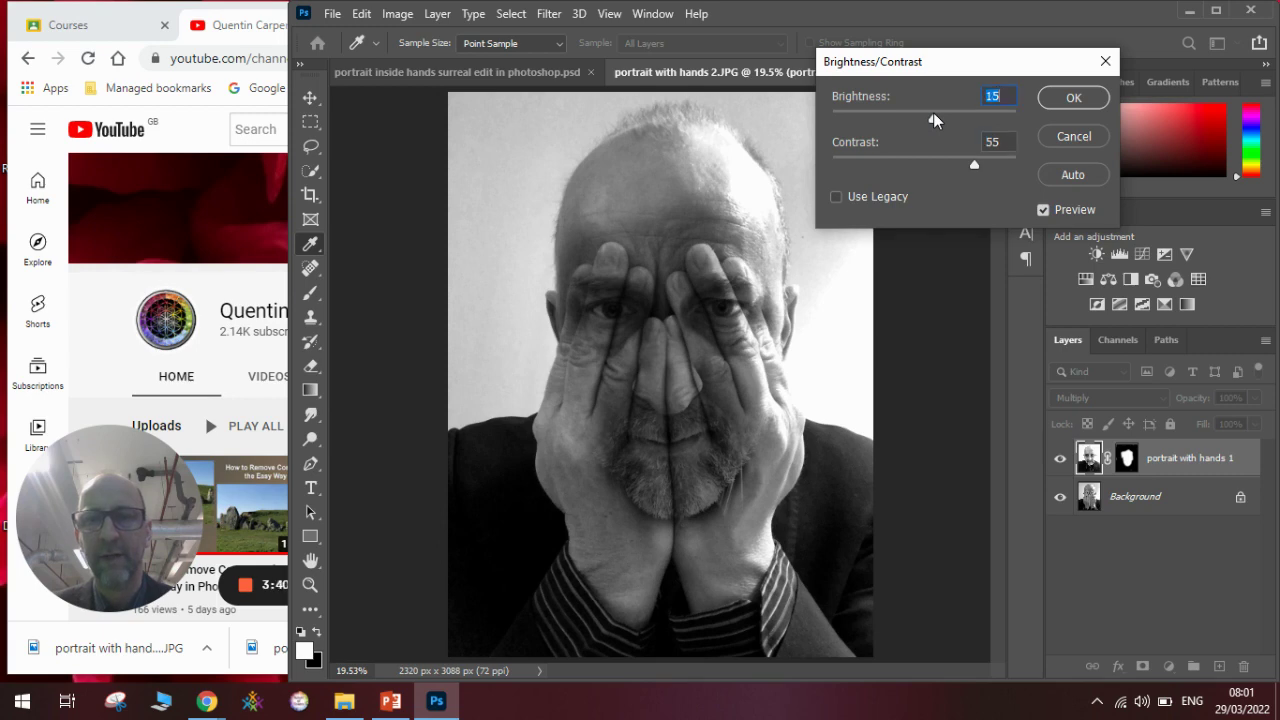
click(1073, 97)
key(b)
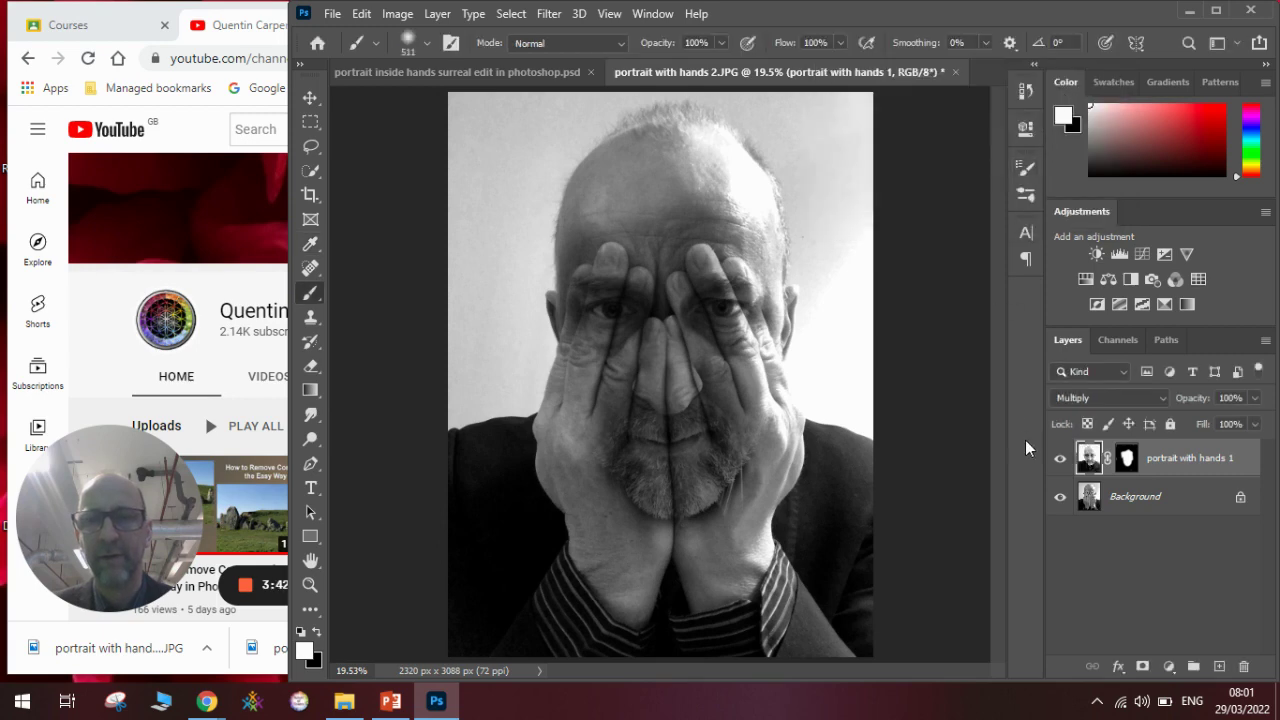
Make the 'portrait with hands 1' layer mask the active paint target again
click(1130, 462)
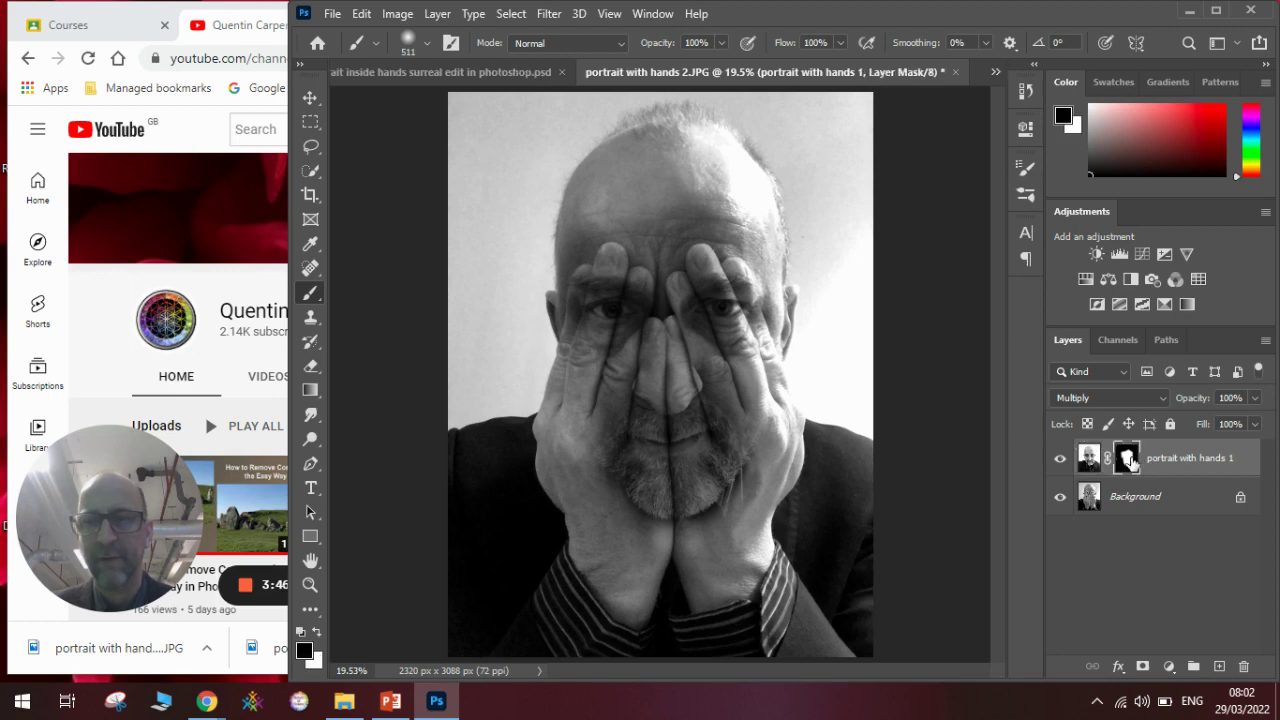